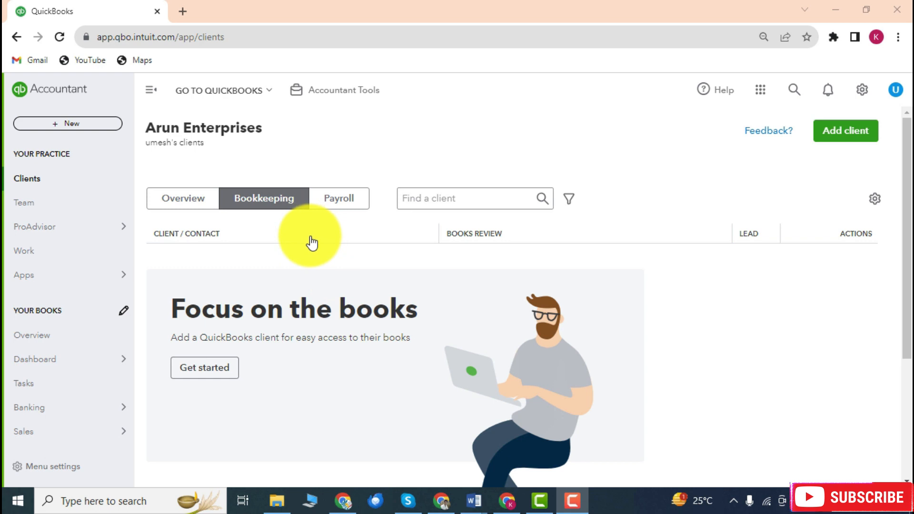
scroll(335, 264, "down", 3)
scroll(335, 264, "up", 3)
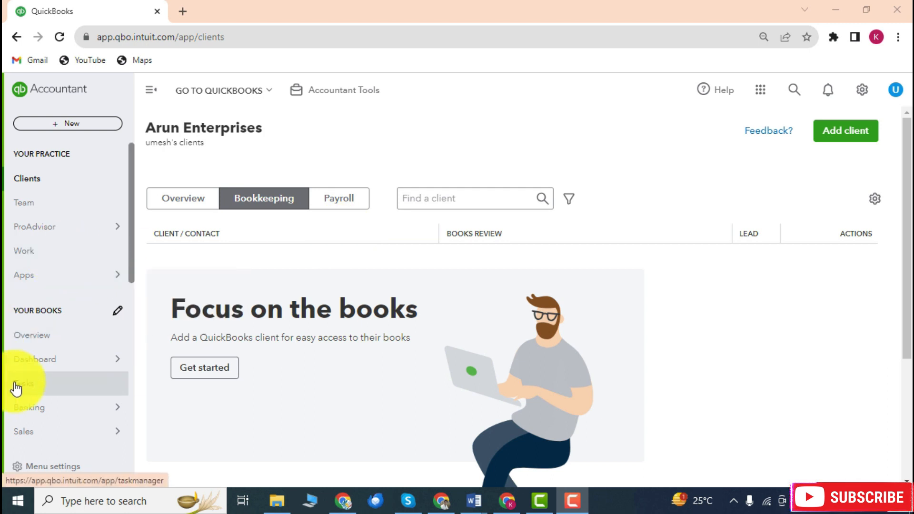
Open the Reports page from the books navigation
scroll(71, 318, "down", 2)
scroll(90, 302, "down", 2)
mouse_move(89, 292)
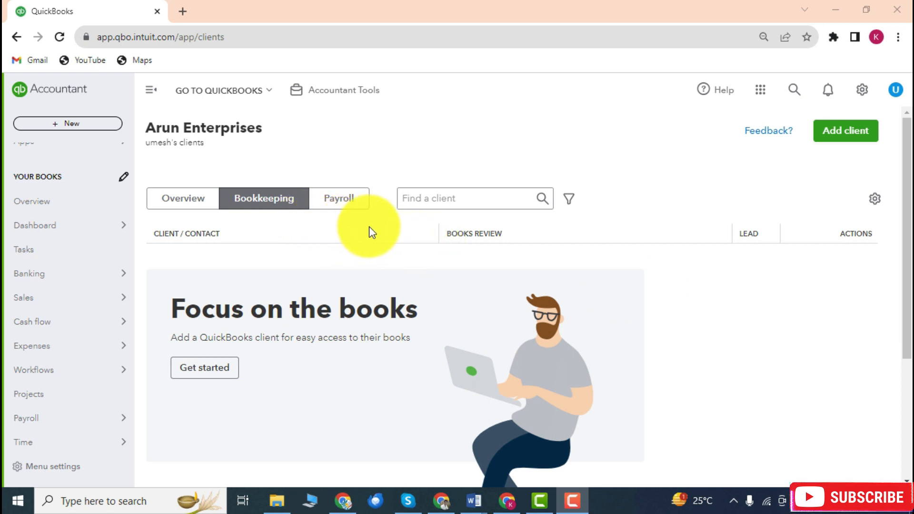
left_click(409, 202)
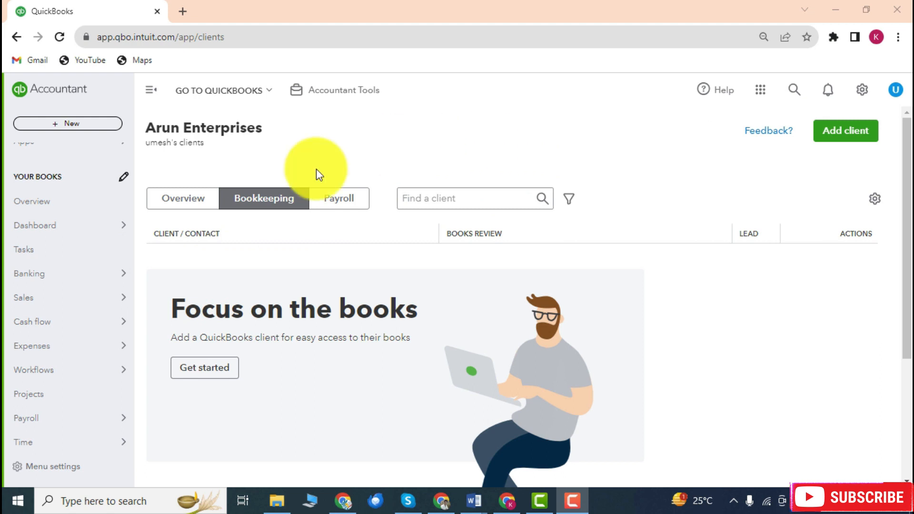
mouse_move(33, 283)
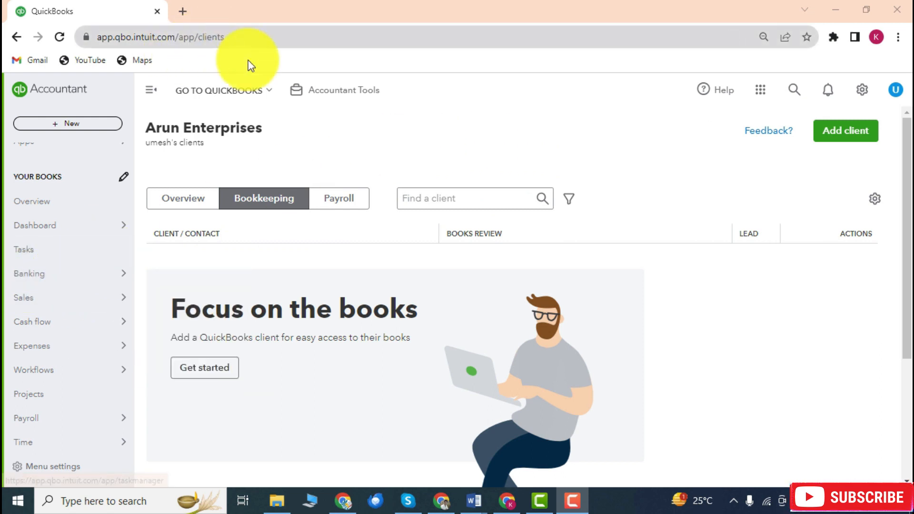
mouse_move(91, 274)
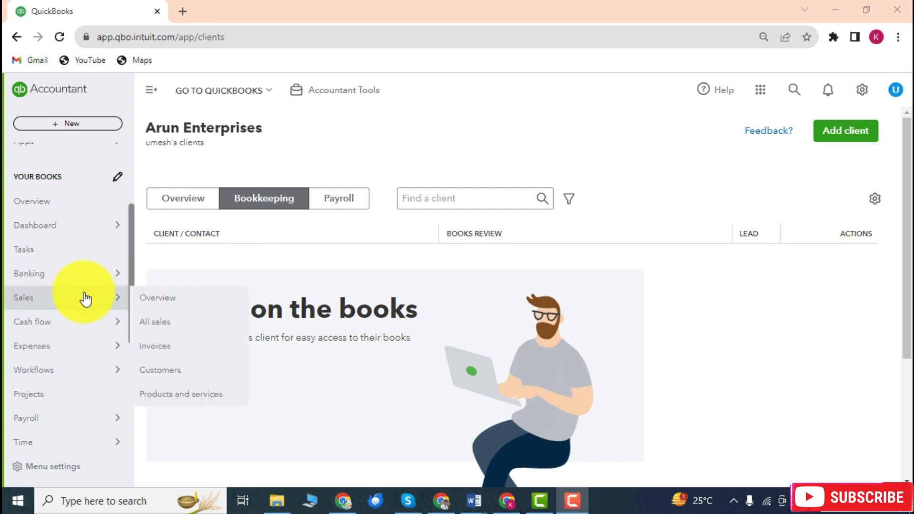
scroll(65, 290, "down", 1)
scroll(66, 293, "down", 3)
mouse_move(49, 304)
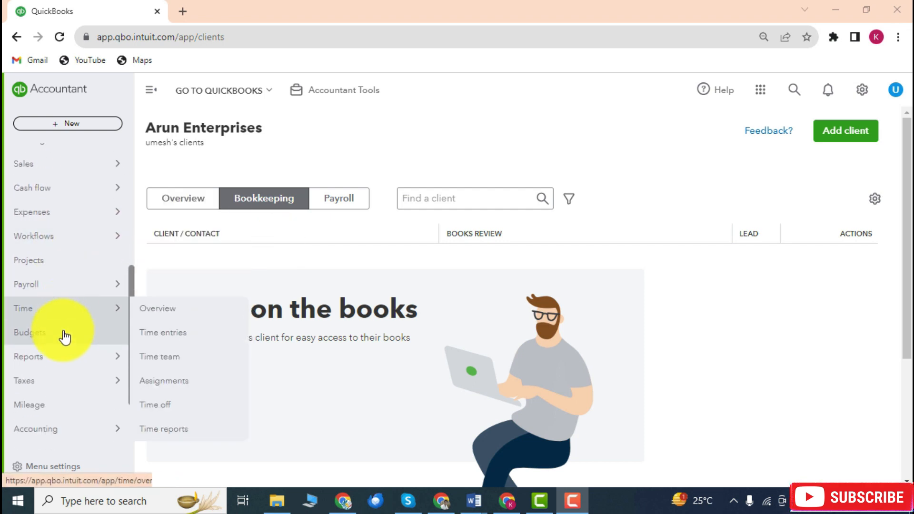
mouse_move(55, 363)
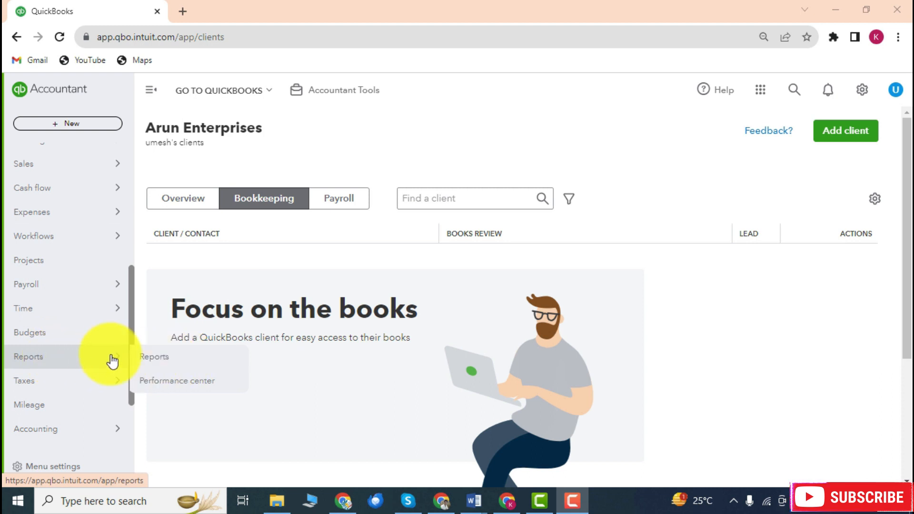
left_click(171, 361)
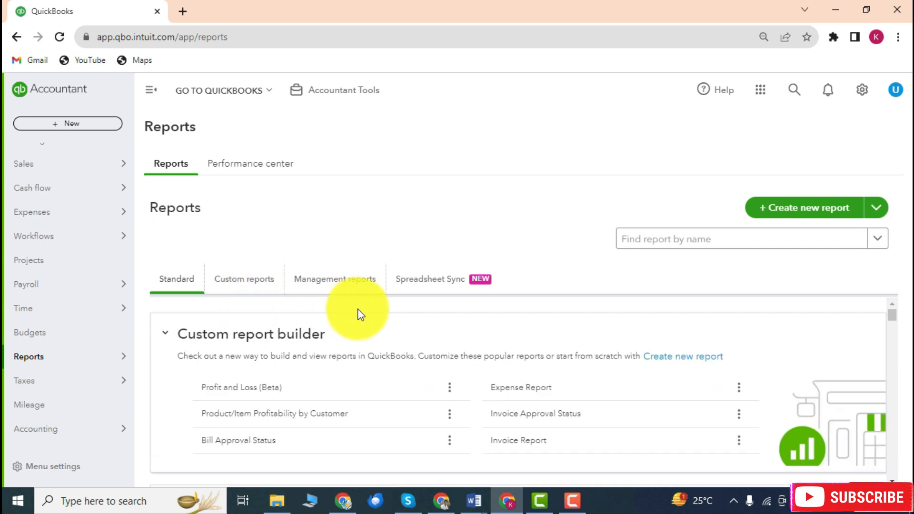
Look through the custom reports and return to the list of standard reports
scroll(305, 364, "down", 1)
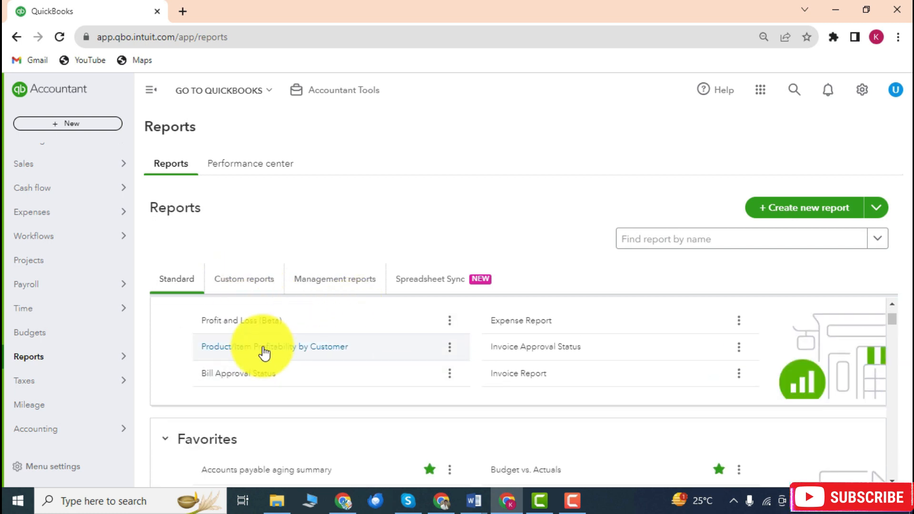
left_click(242, 284)
left_click(184, 284)
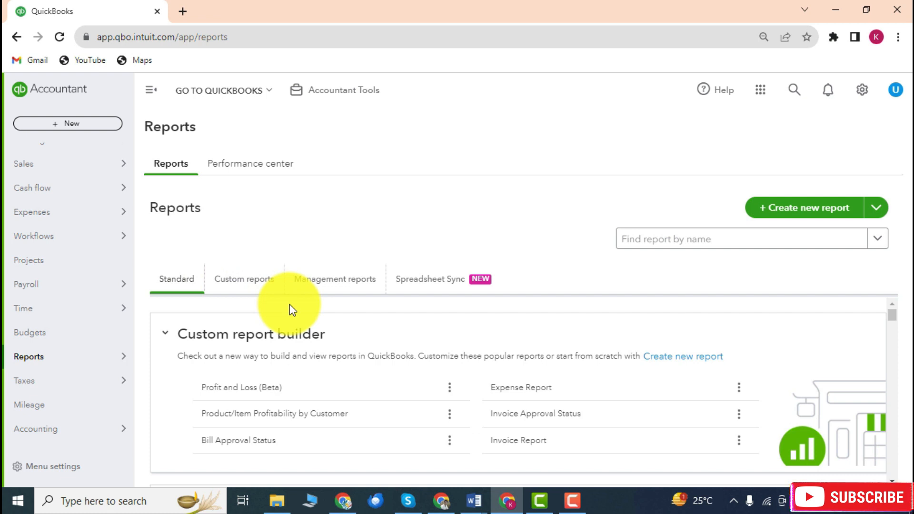
scroll(405, 323, "down", 2)
scroll(334, 346, "up", 2)
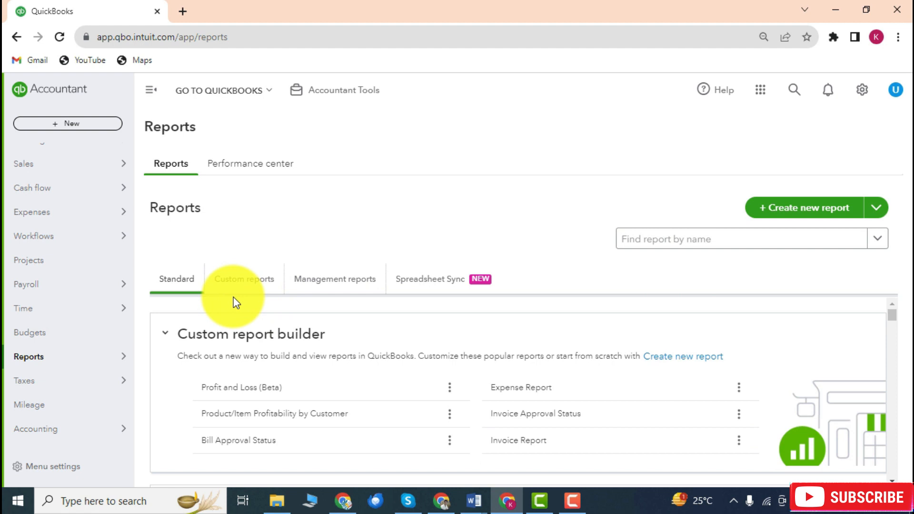
Open the Profit and Loss report from the Favorites group in a new browser tab and switch to it
scroll(303, 344, "down", 1)
scroll(303, 344, "down", 2)
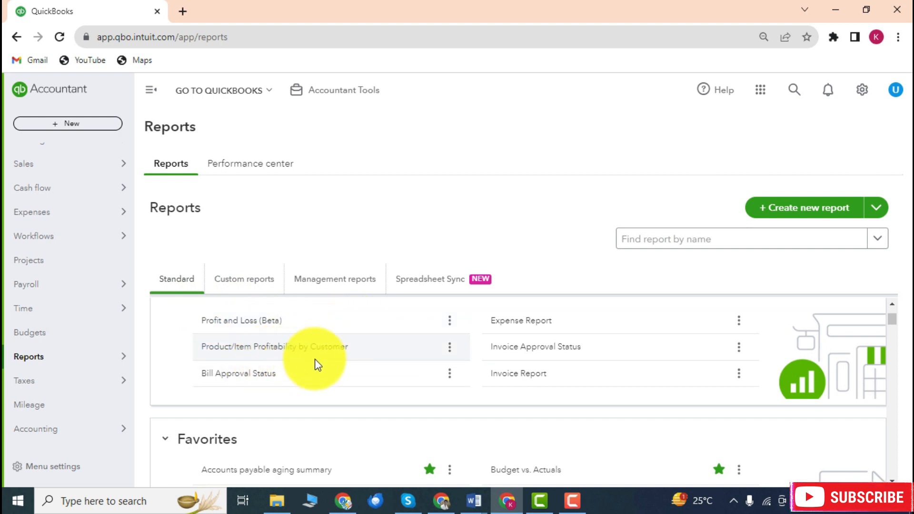
scroll(300, 356, "down", 3)
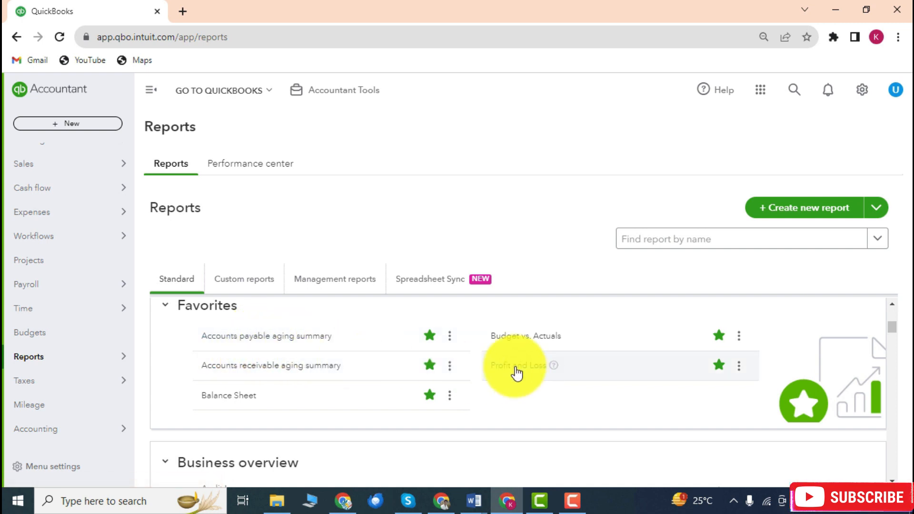
scroll(424, 362, "up", 2)
scroll(424, 355, "down", 3)
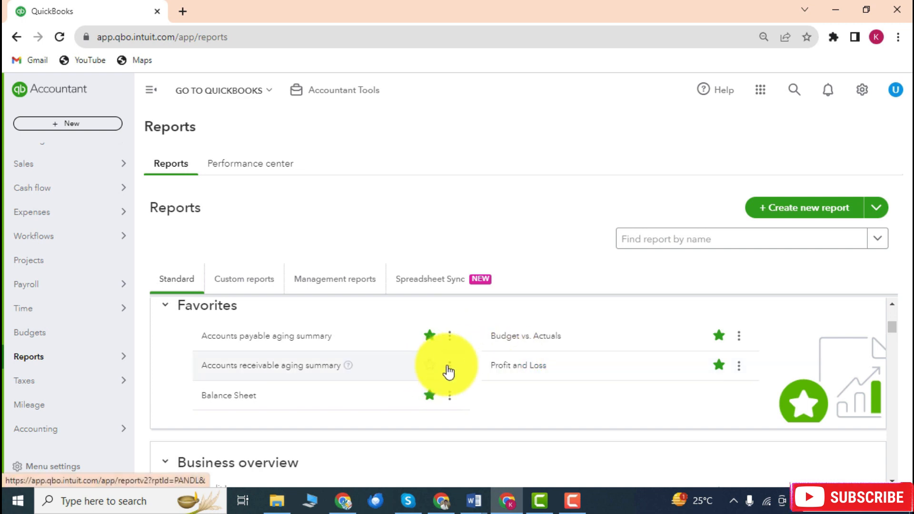
right_click(513, 369)
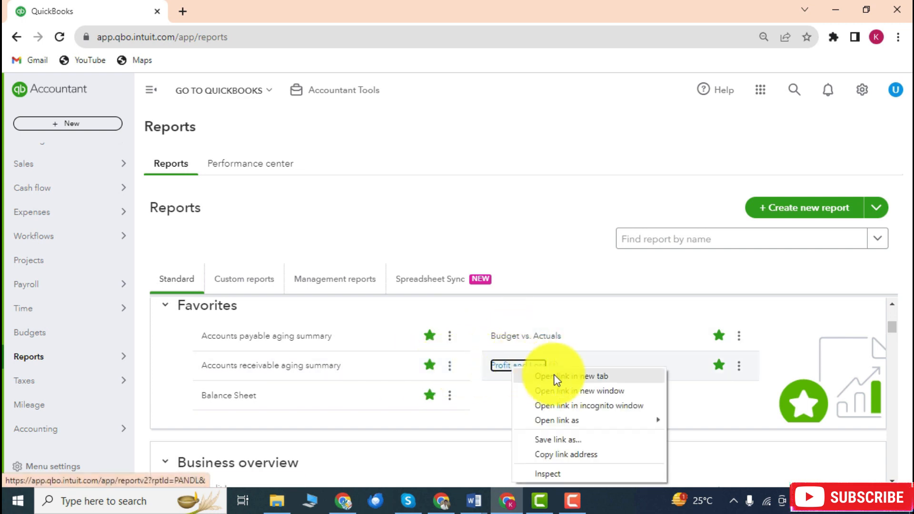
left_click(567, 379)
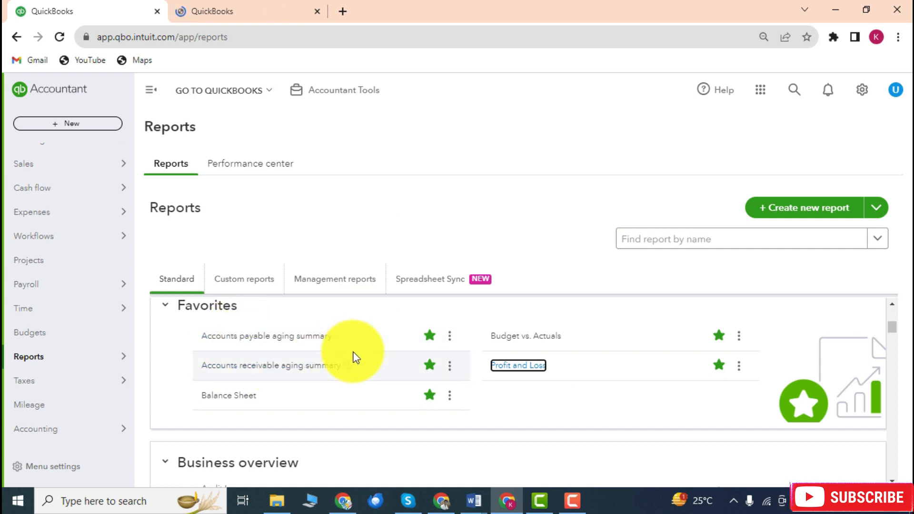
scroll(328, 341, "down", 2)
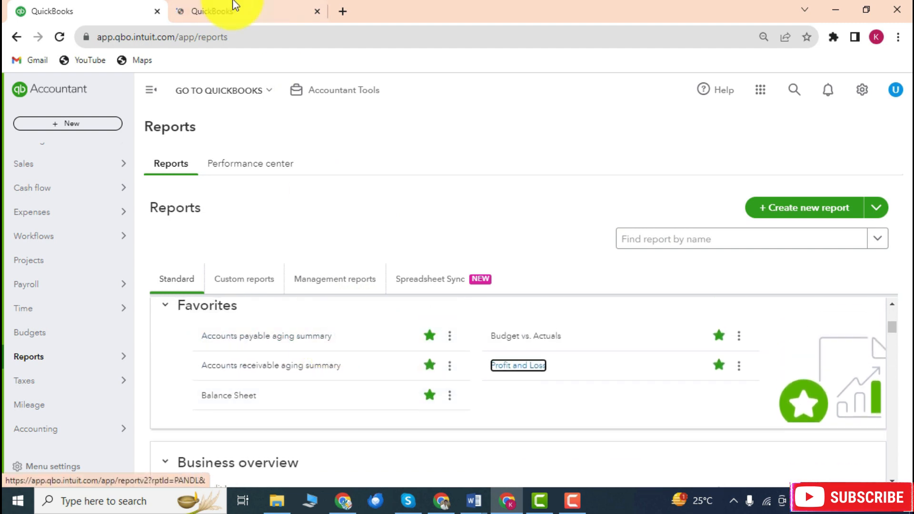
left_click(234, 10)
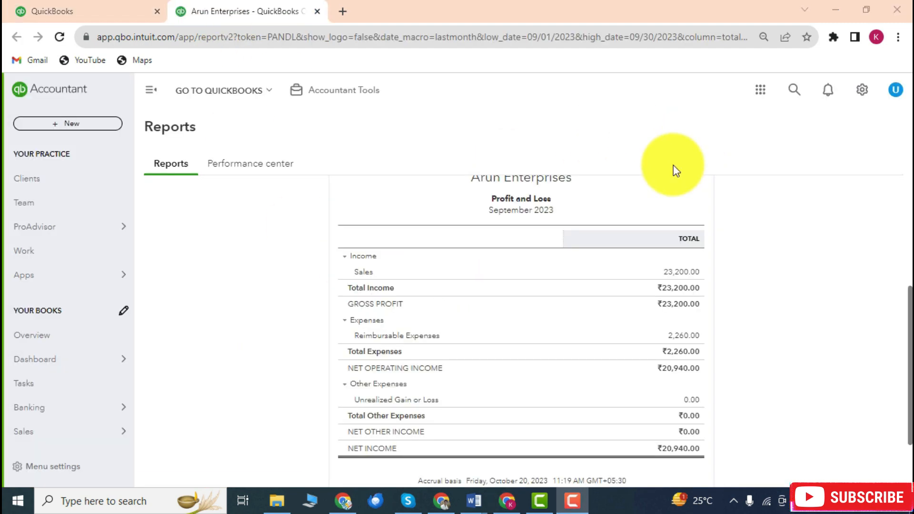
Examine the Profit and Loss report's income, expense and net income lines and its report settings
scroll(362, 260, "down", 1)
scroll(374, 252, "up", 2)
scroll(369, 257, "down", 3)
scroll(410, 271, "up", 4)
scroll(405, 269, "up", 1)
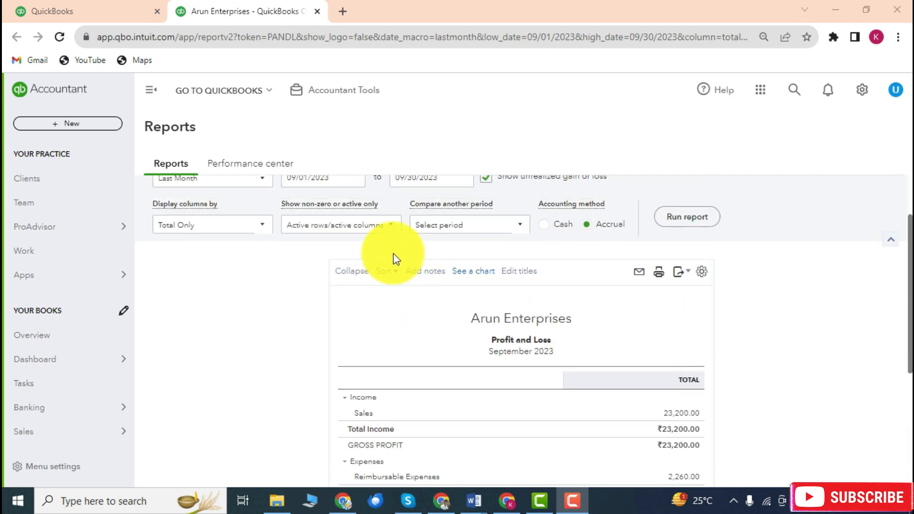
scroll(405, 260, "down", 3)
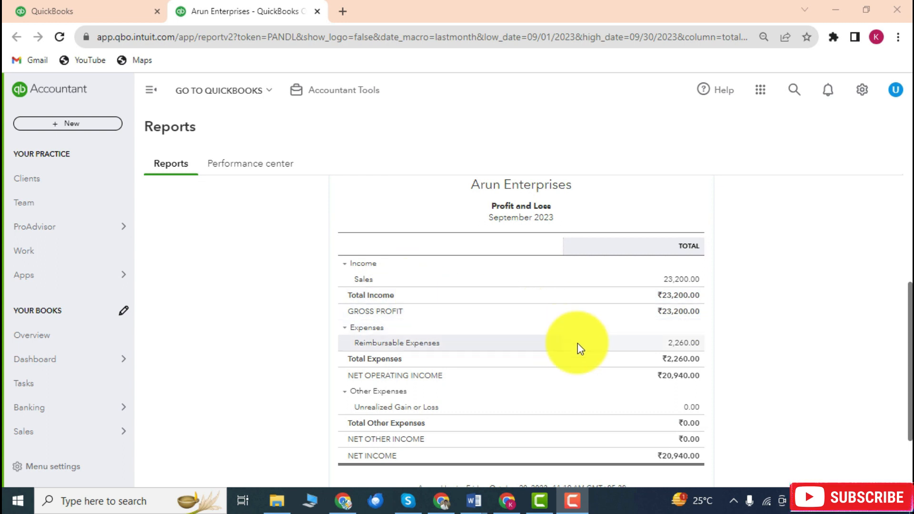
scroll(555, 357, "down", 2)
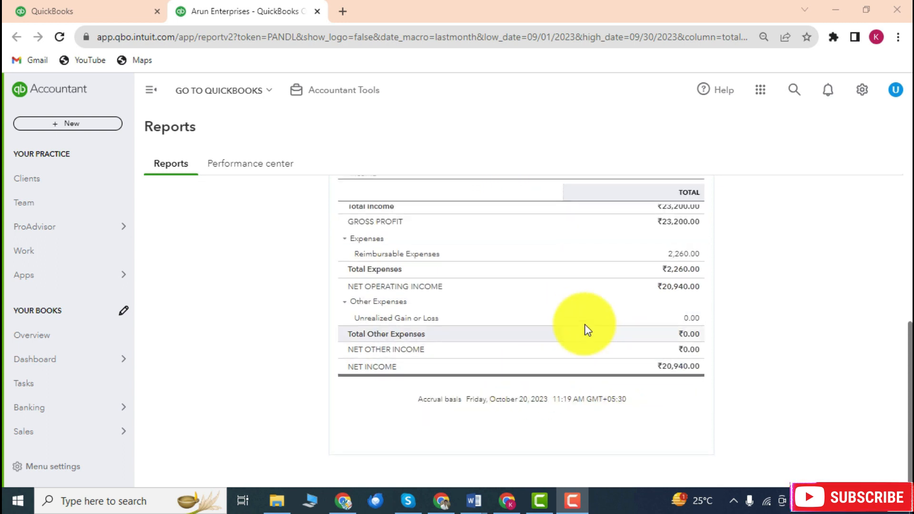
scroll(576, 324, "up", 2)
scroll(570, 318, "up", 5)
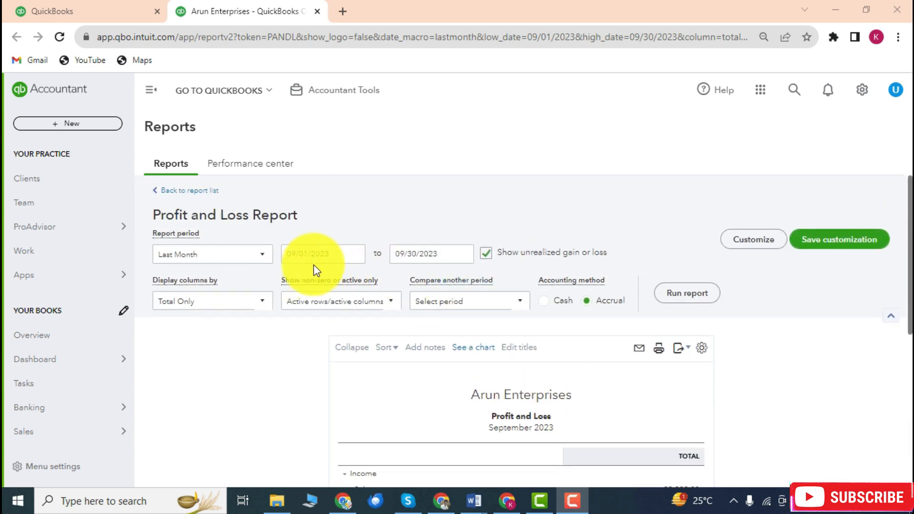
scroll(326, 249, "down", 1)
scroll(315, 248, "up", 1)
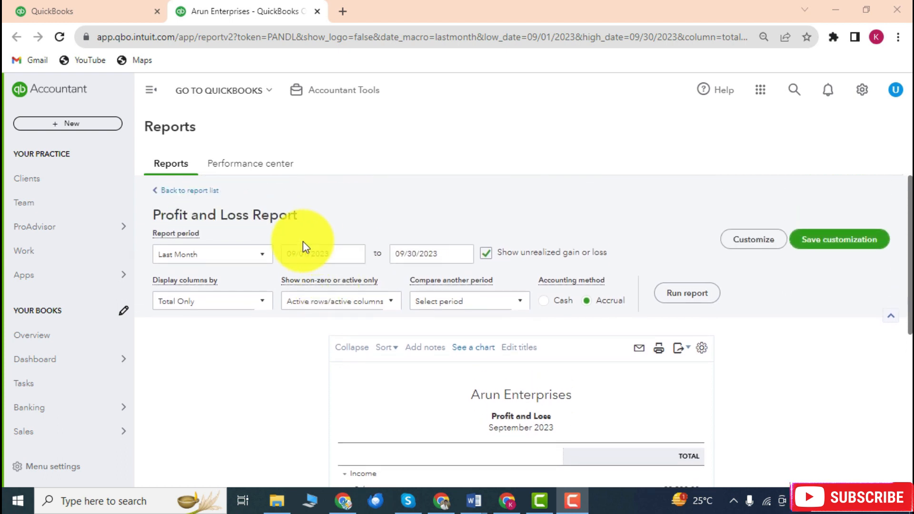
scroll(305, 250, "down", 1)
scroll(353, 258, "up", 1)
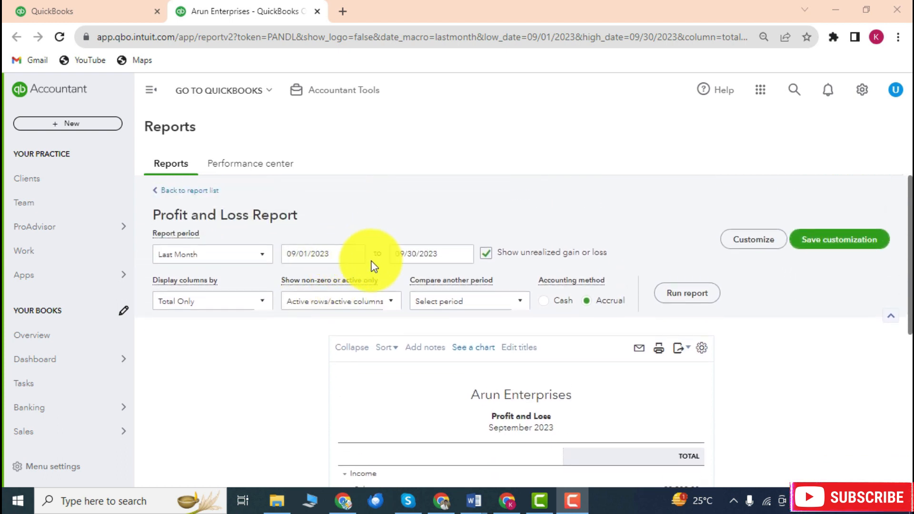
Review the available report period options and the start date calendar of the Profit and Loss report, leaving them unset
left_click(262, 262)
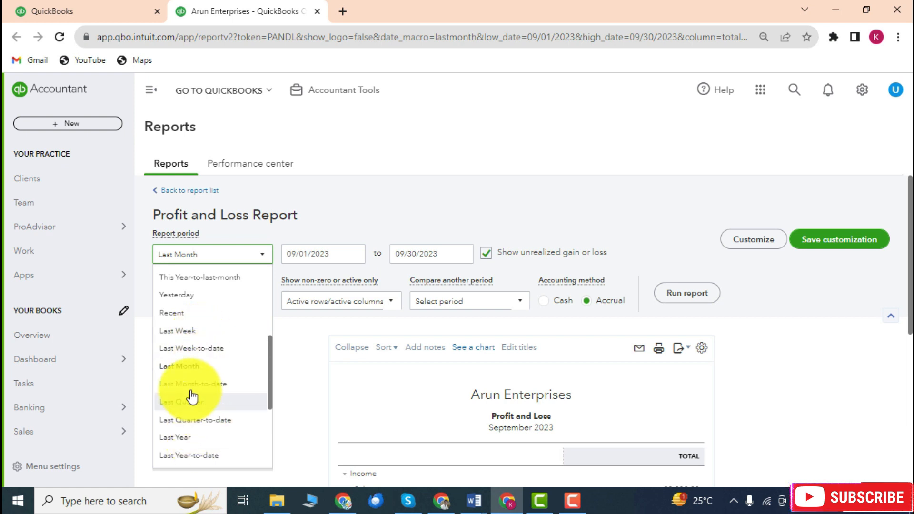
scroll(205, 414, "down", 2)
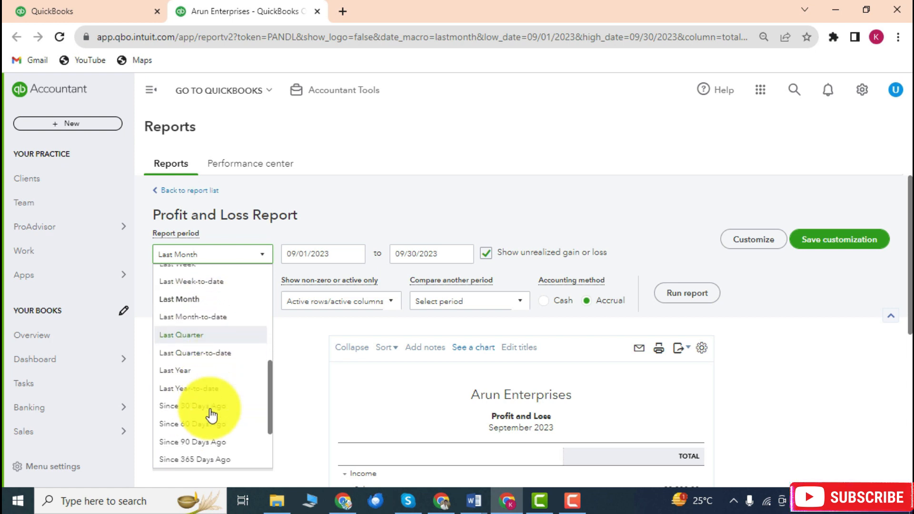
scroll(214, 376, "down", 2)
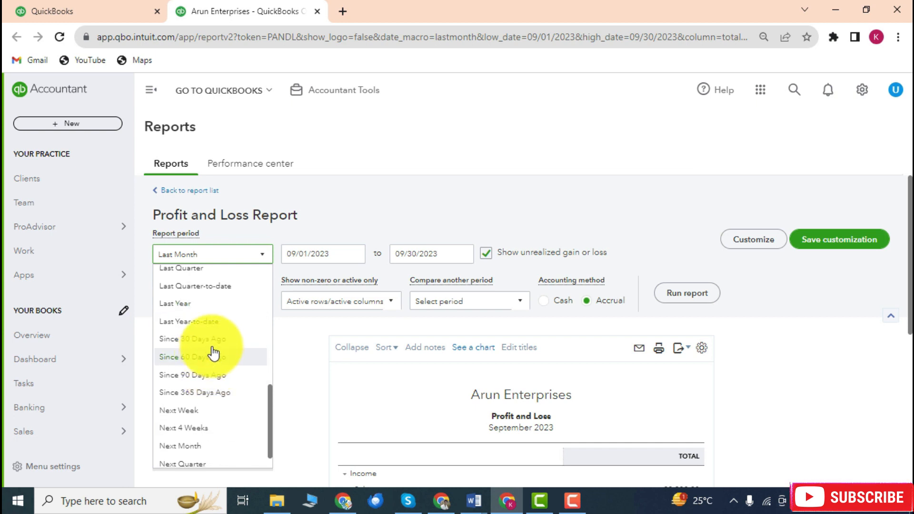
scroll(212, 376, "down", 1)
scroll(216, 369, "up", 4)
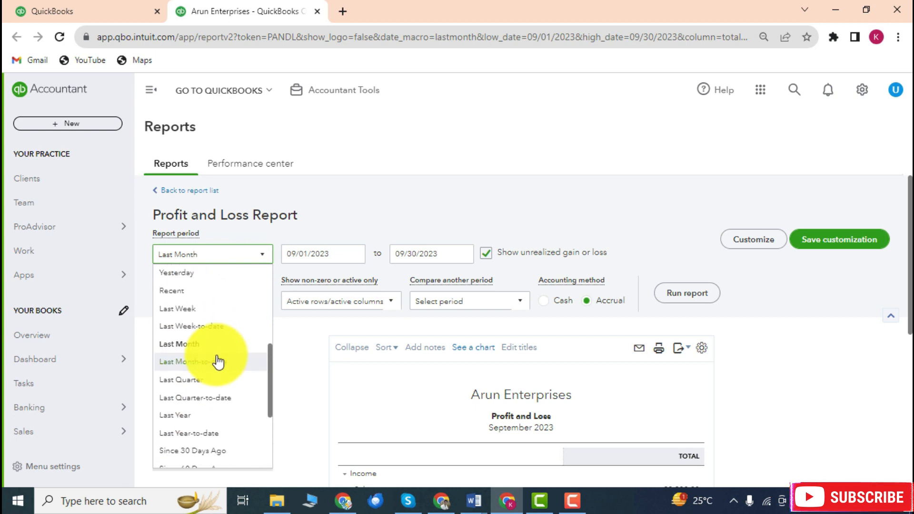
scroll(218, 360, "up", 4)
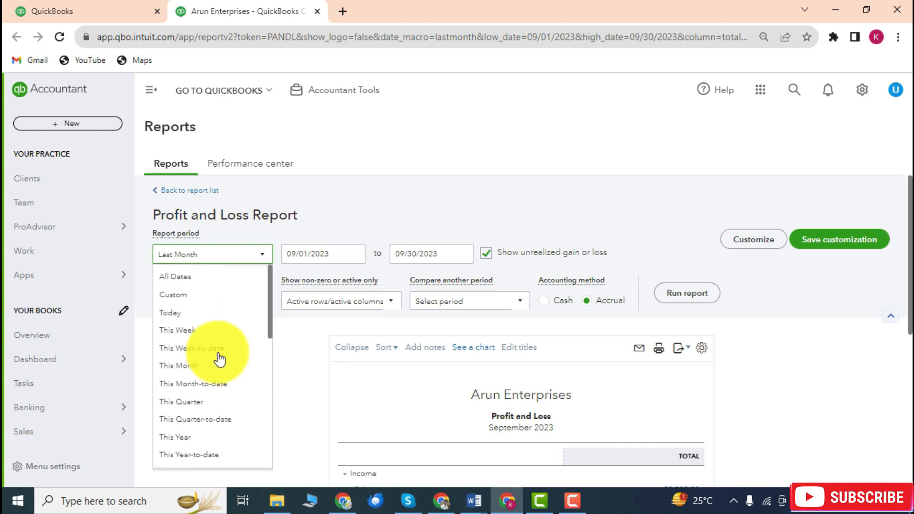
left_click(297, 361)
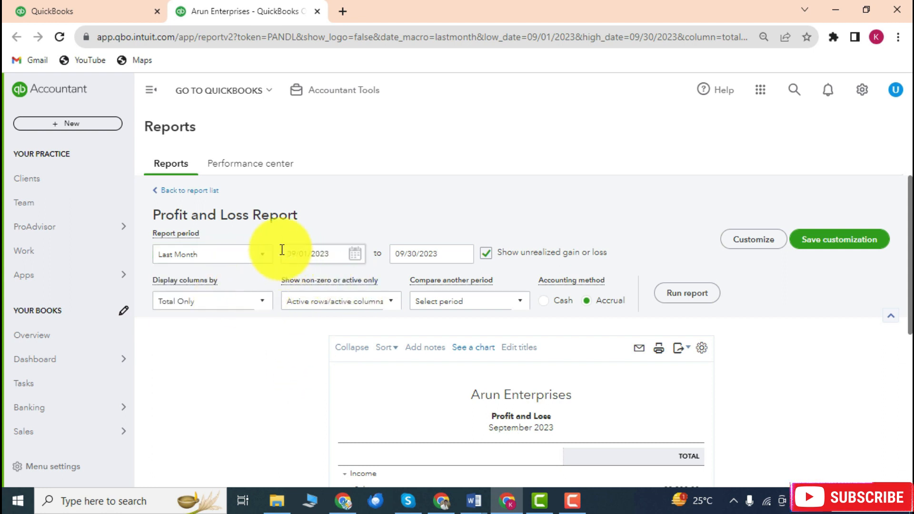
left_click(360, 258)
left_click(543, 227)
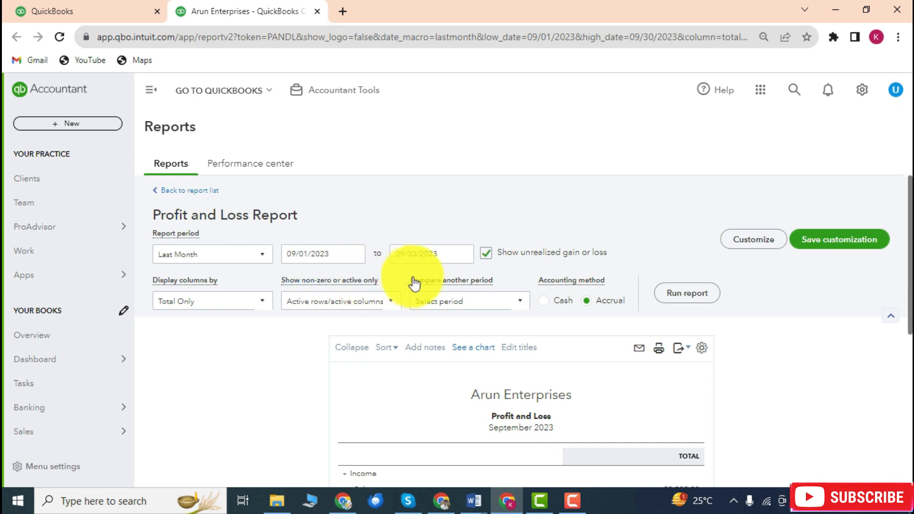
Display the Profit and Loss report's columns by Months and run the report again
scroll(419, 284, "down", 2)
left_click(269, 234)
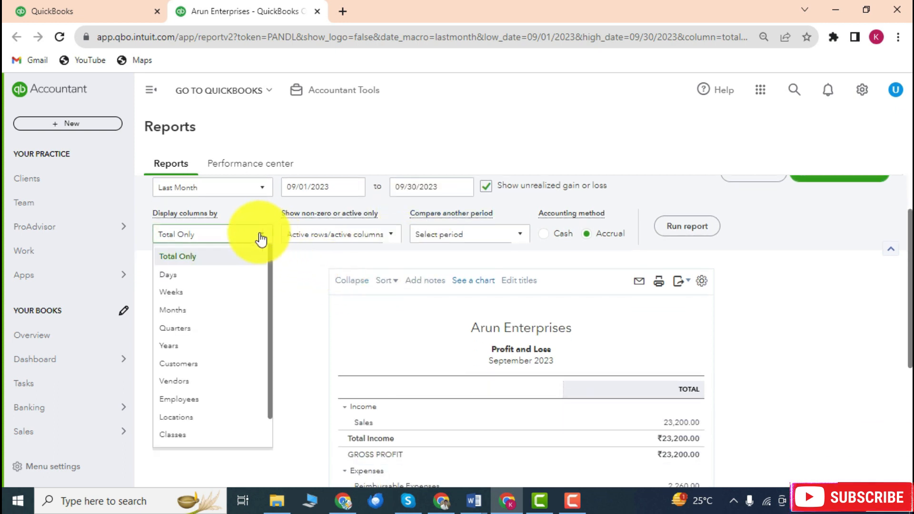
left_click(203, 314)
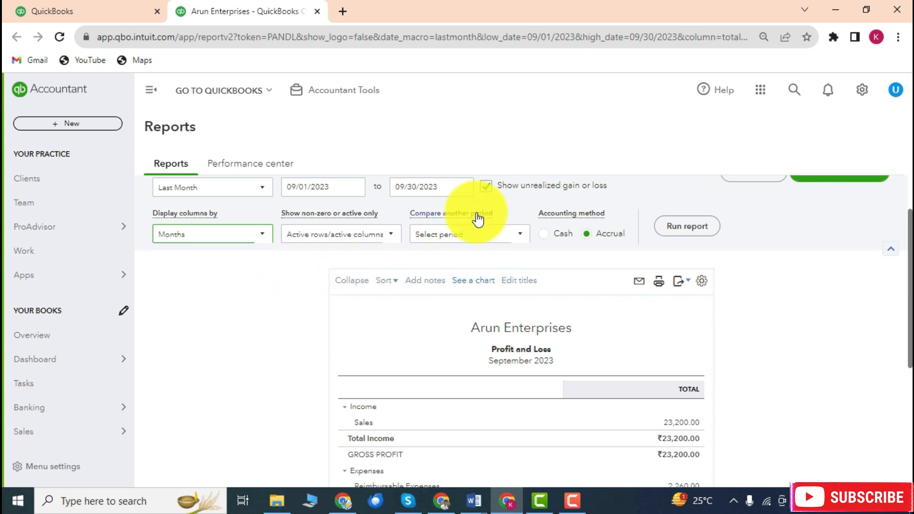
left_click(686, 228)
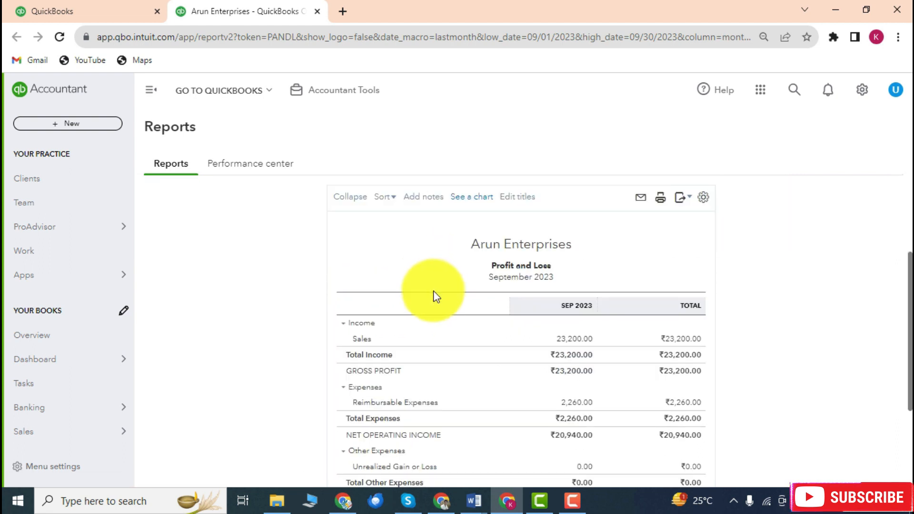
scroll(451, 290, "down", 1)
scroll(489, 279, "up", 1)
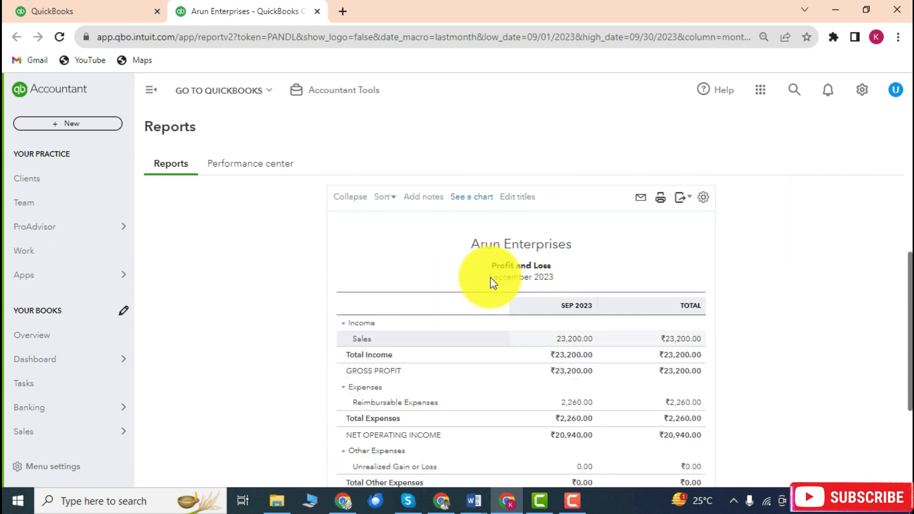
Display the Profit and Loss report's columns by Quarters and run the report again
scroll(479, 283, "down", 1)
scroll(479, 283, "down", 1)
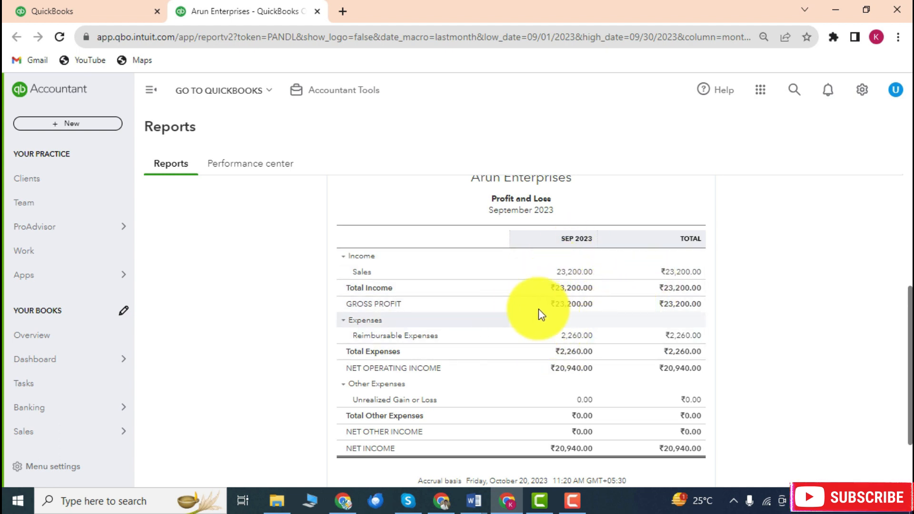
scroll(539, 314, "up", 5)
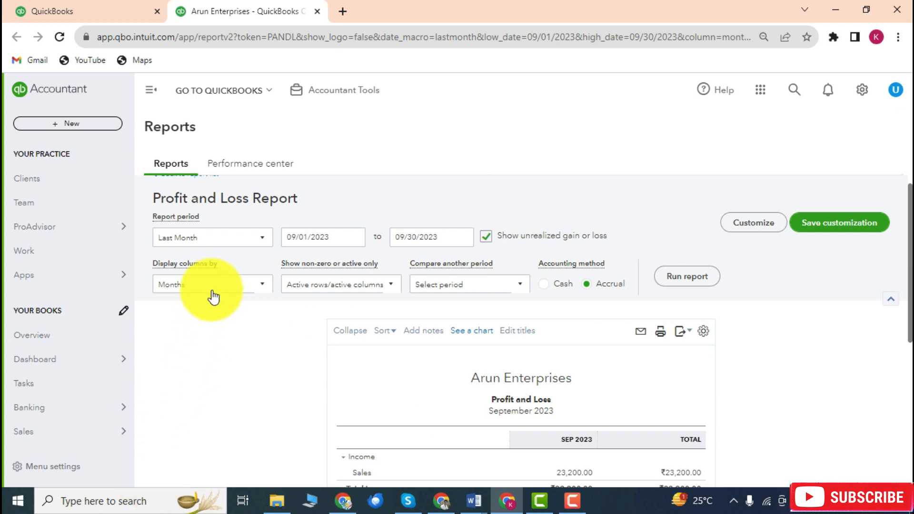
left_click(213, 296)
left_click(183, 157)
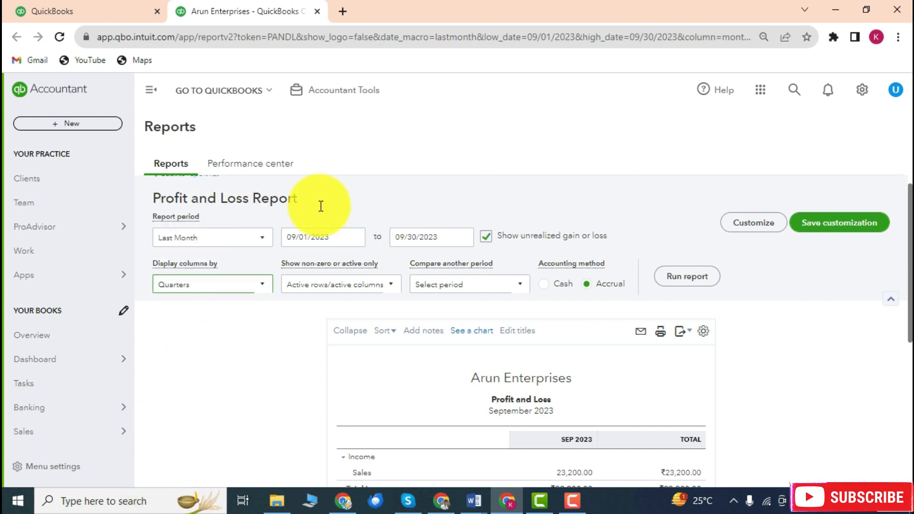
scroll(495, 313, "down", 1)
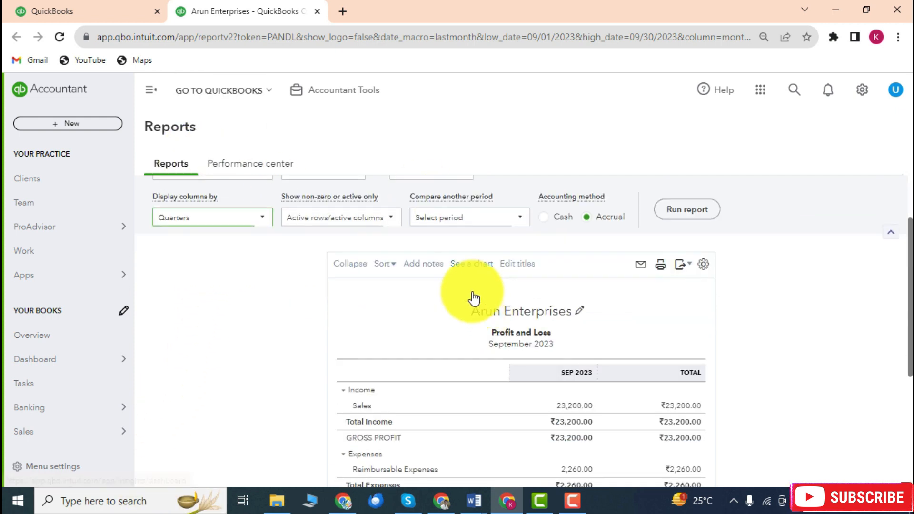
left_click(689, 216)
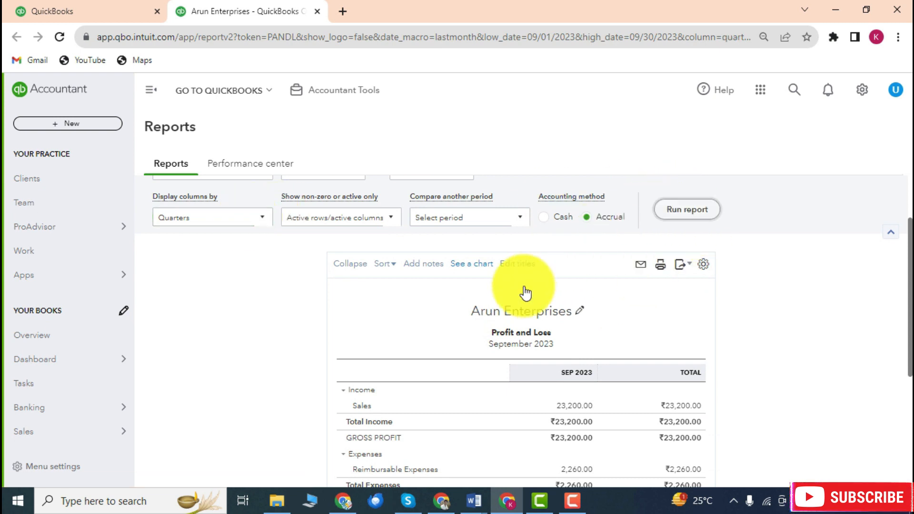
Review the rerun report's lines and the options for comparing another period, leaving them unset
scroll(526, 294, "down", 1)
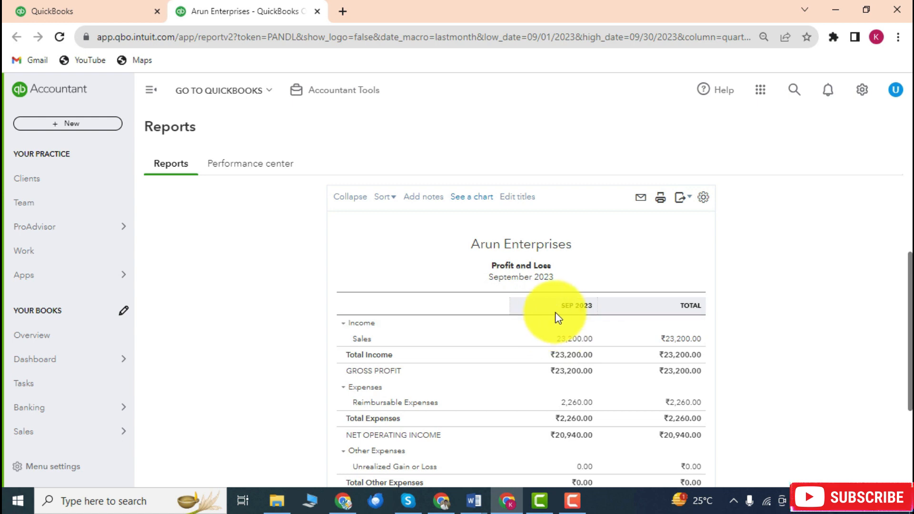
scroll(558, 318, "down", 1)
scroll(557, 316, "up", 2)
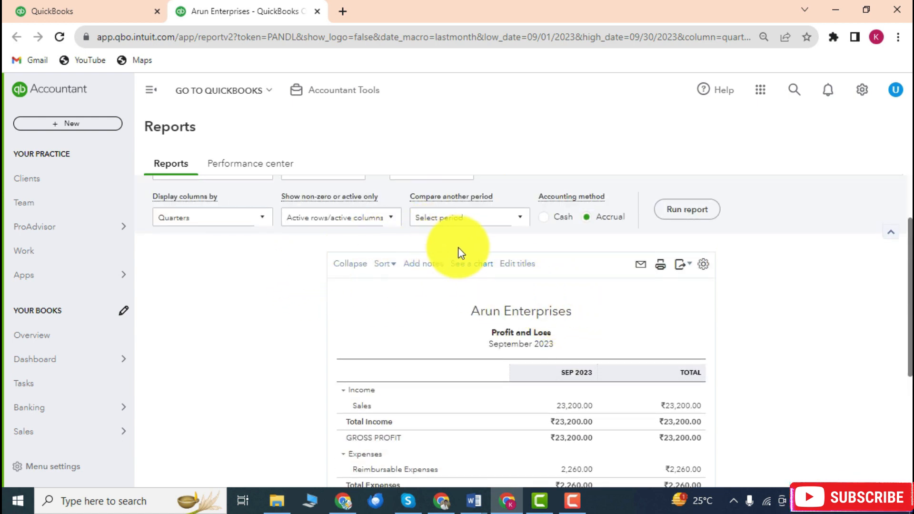
left_click(466, 222)
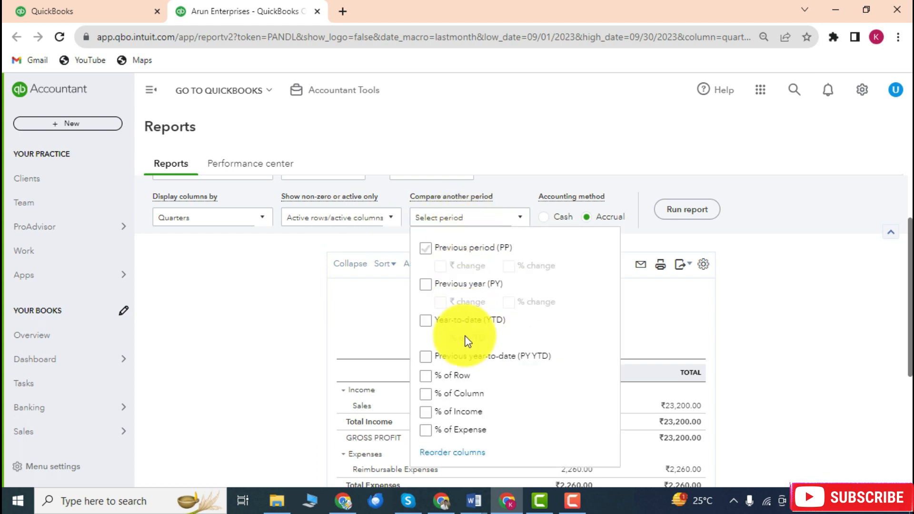
scroll(266, 261, "down", 2)
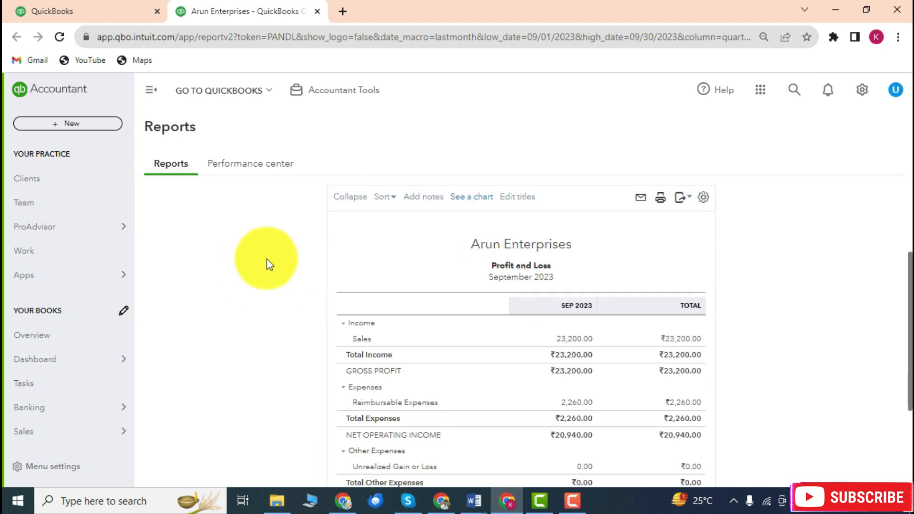
scroll(500, 323, "down", 1)
scroll(514, 319, "down", 2)
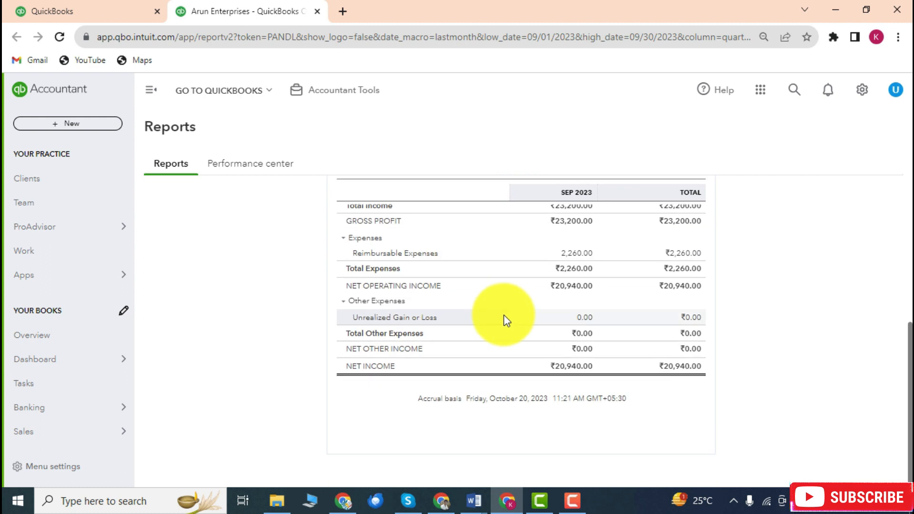
scroll(504, 315, "up", 4)
scroll(551, 210, "up", 1)
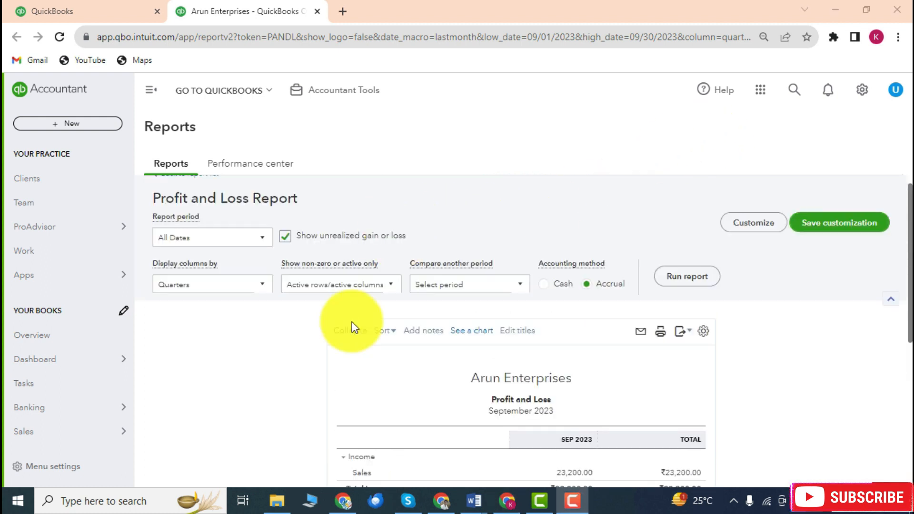
Set the report period to All Dates, run the report and look across its quarterly columns
left_click(264, 243)
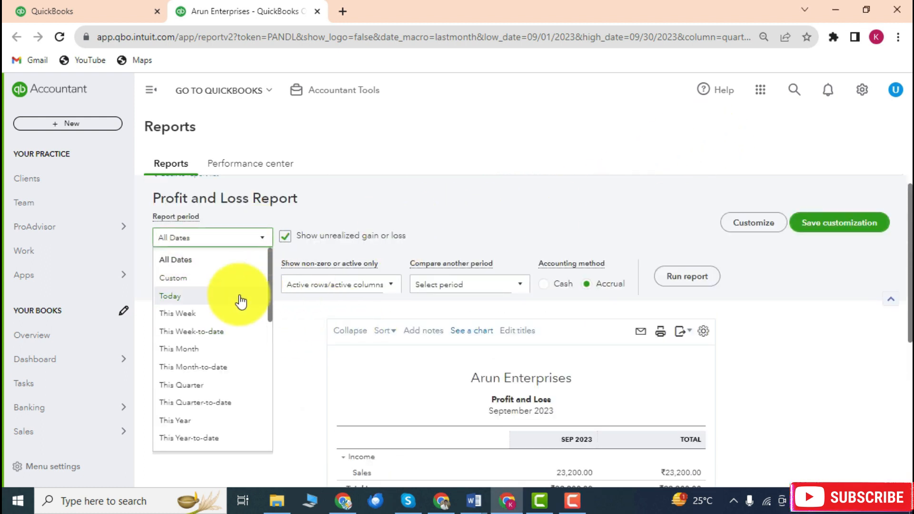
left_click(205, 267)
left_click(689, 281)
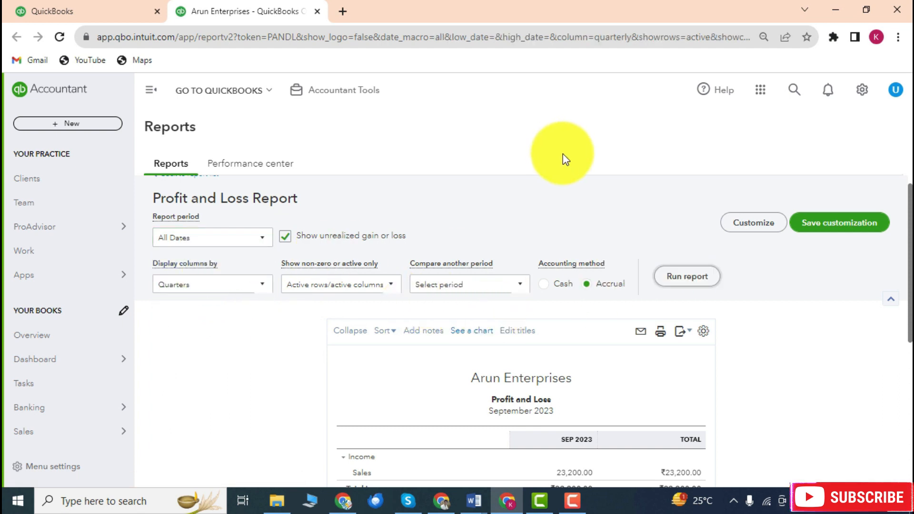
left_click(689, 280)
scroll(657, 303, "down", 3)
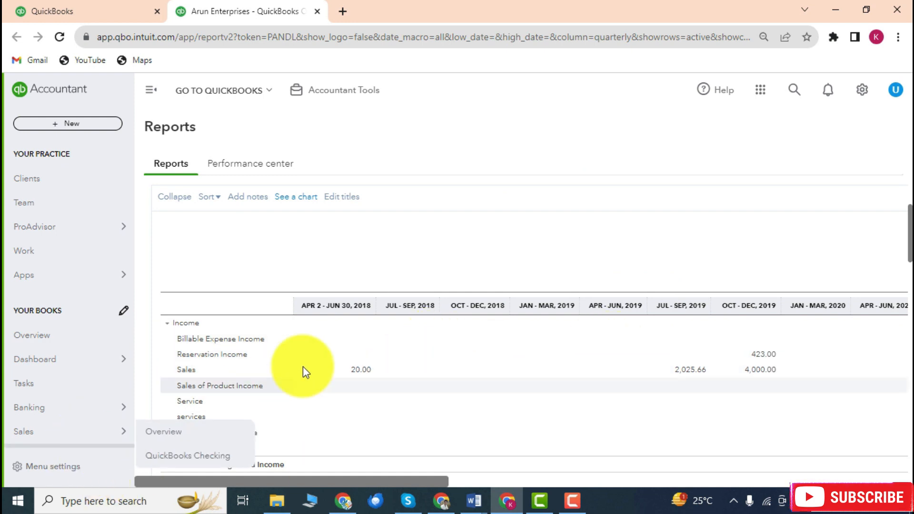
left_click(537, 481)
left_click_drag(522, 483, 263, 286)
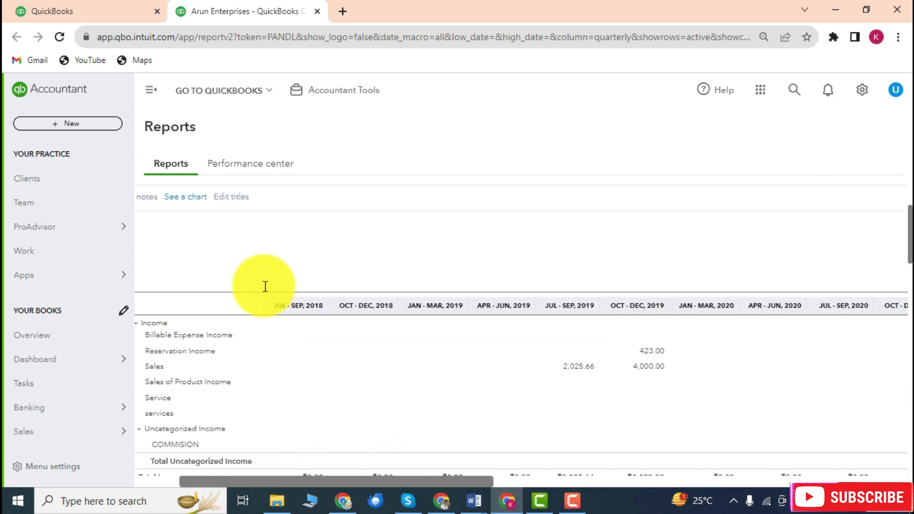
Set the report period to This Year and run the Profit and Loss report
scroll(252, 254, "up", 3)
left_click(256, 242)
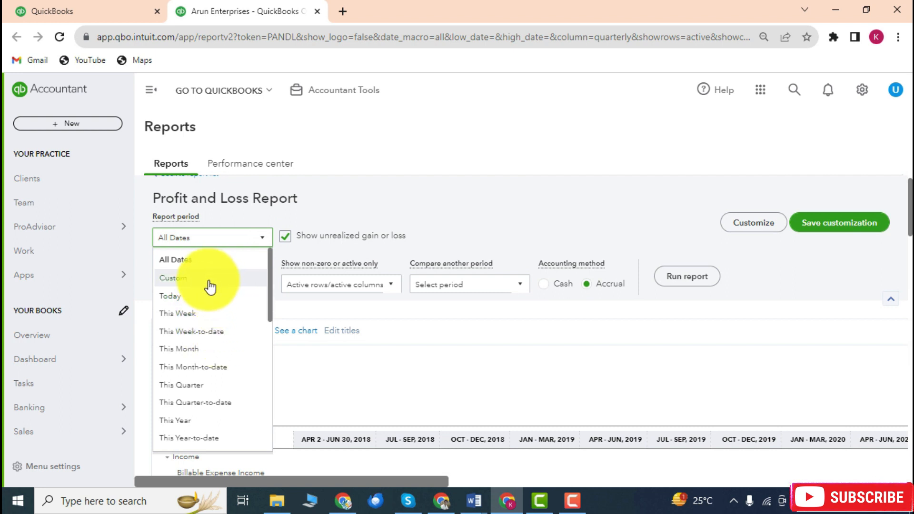
scroll(222, 339, "down", 3)
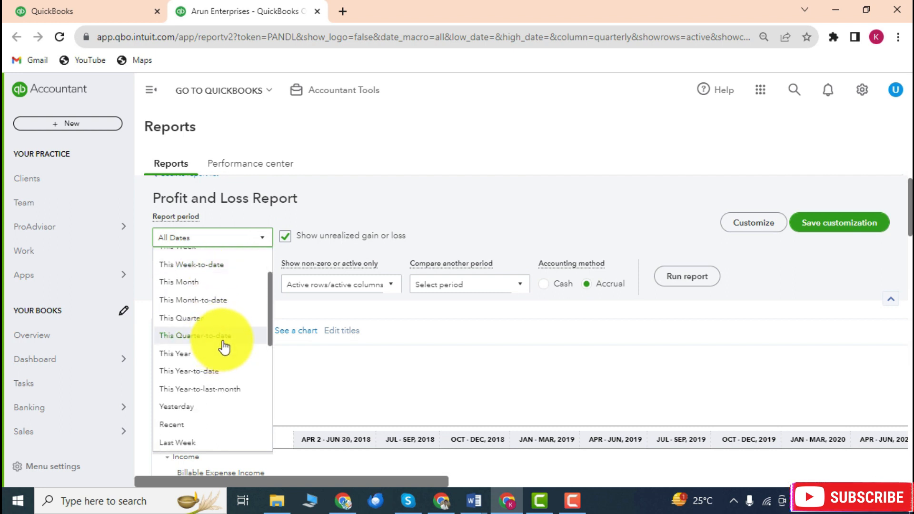
left_click(209, 354)
left_click(677, 274)
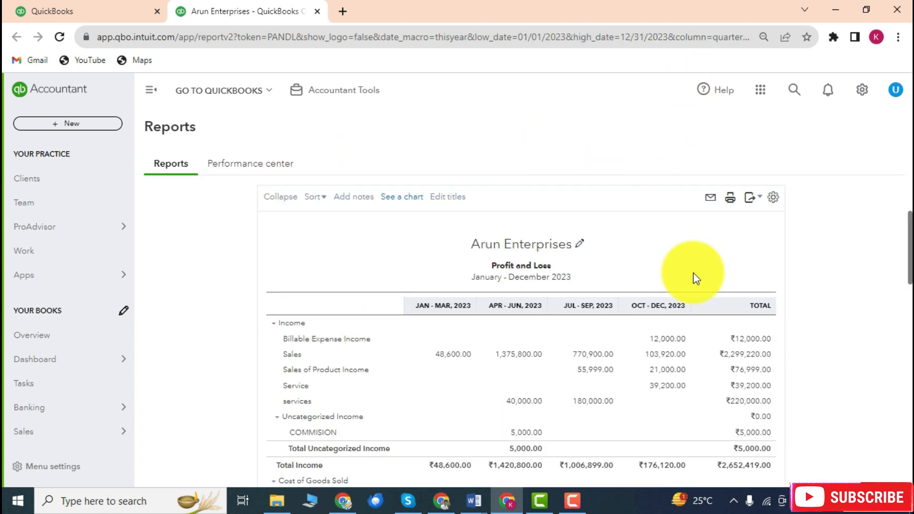
Examine the income, cost of goods sold and expense lines across the 2023 quarterly columns
scroll(479, 315, "up", 3)
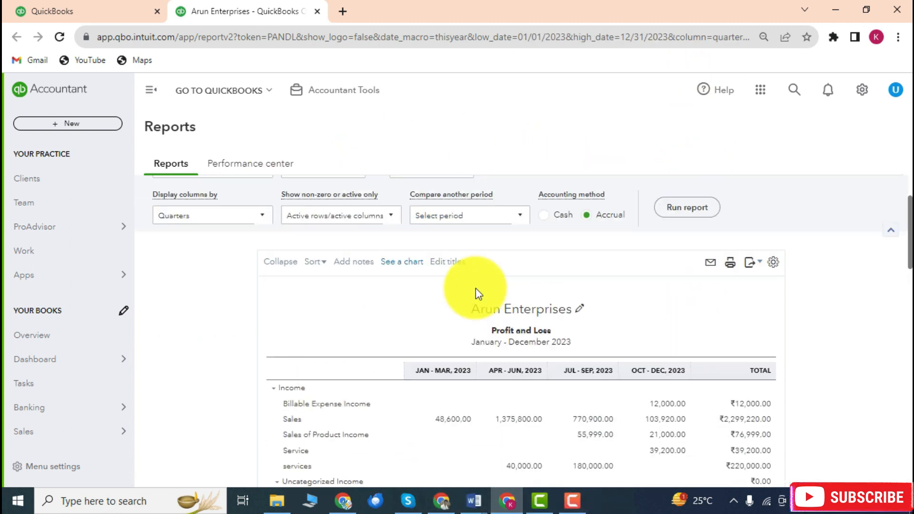
scroll(333, 286, "down", 1)
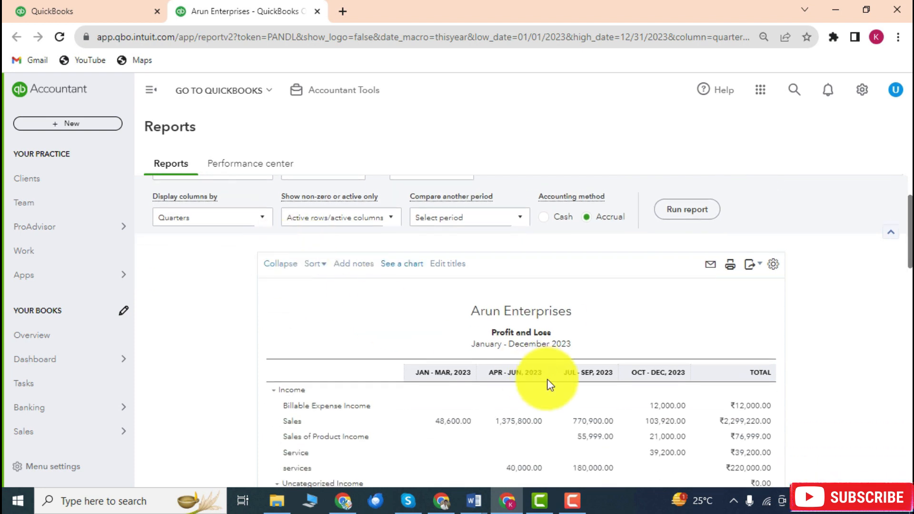
scroll(434, 279, "up", 1)
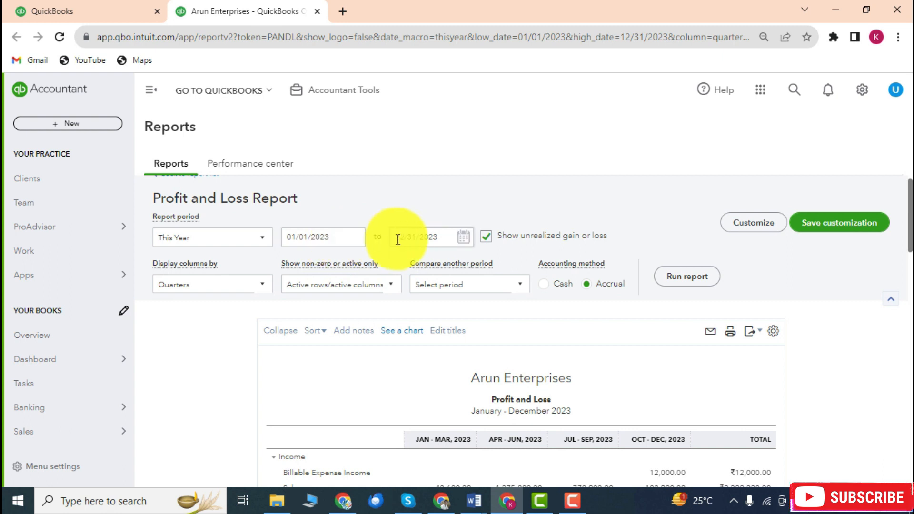
scroll(486, 360, "down", 3)
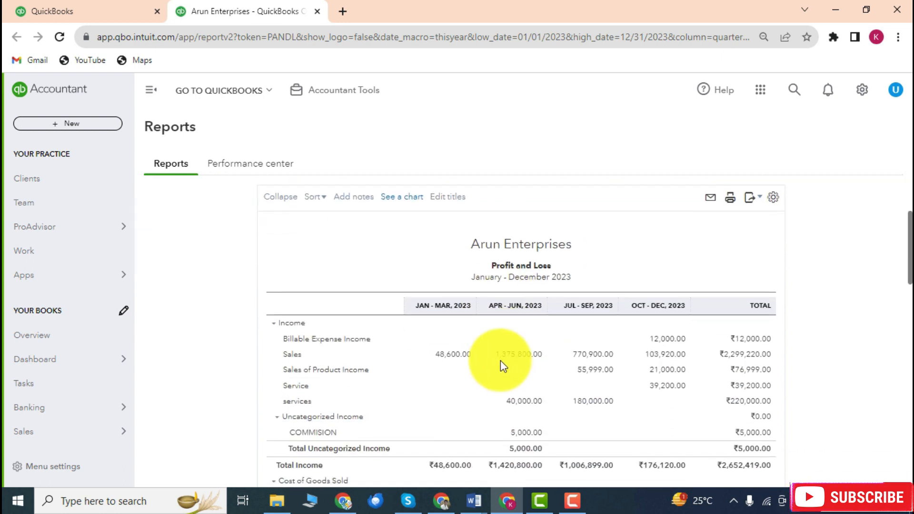
scroll(231, 246, "up", 1)
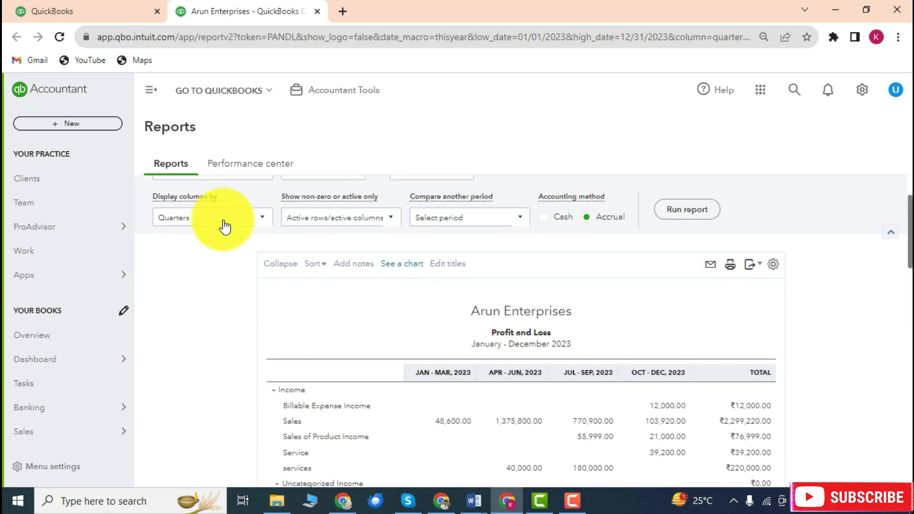
scroll(357, 288, "up", 1)
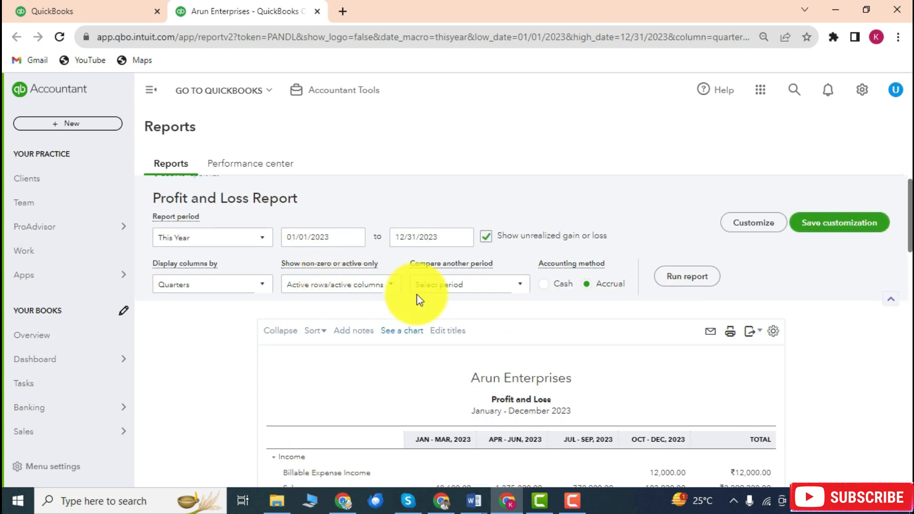
scroll(416, 294, "down", 2)
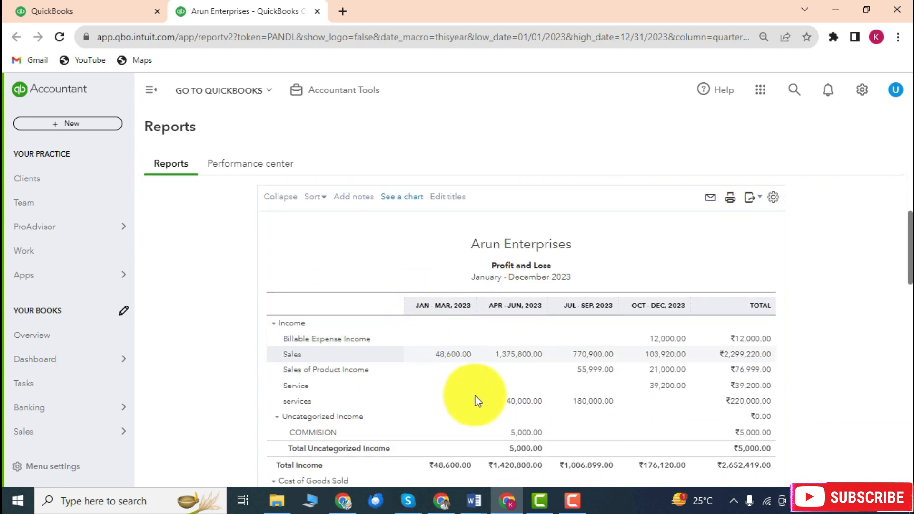
scroll(477, 401, "down", 2)
scroll(521, 318, "up", 1)
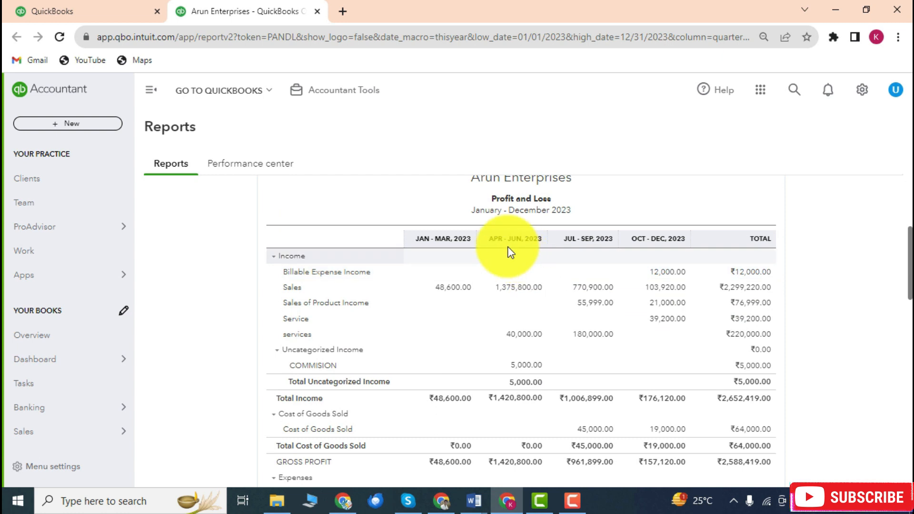
left_click_drag(417, 239, 469, 236)
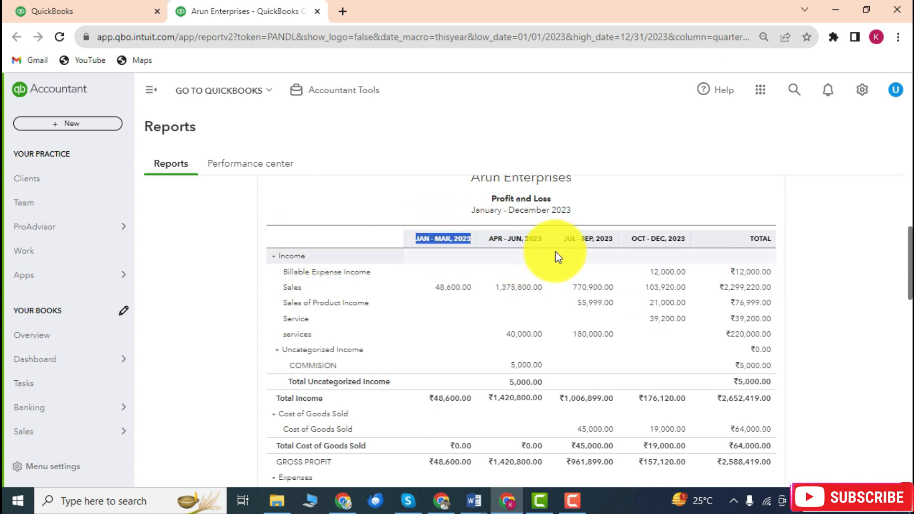
scroll(557, 258, "up", 2)
scroll(550, 317, "down", 4)
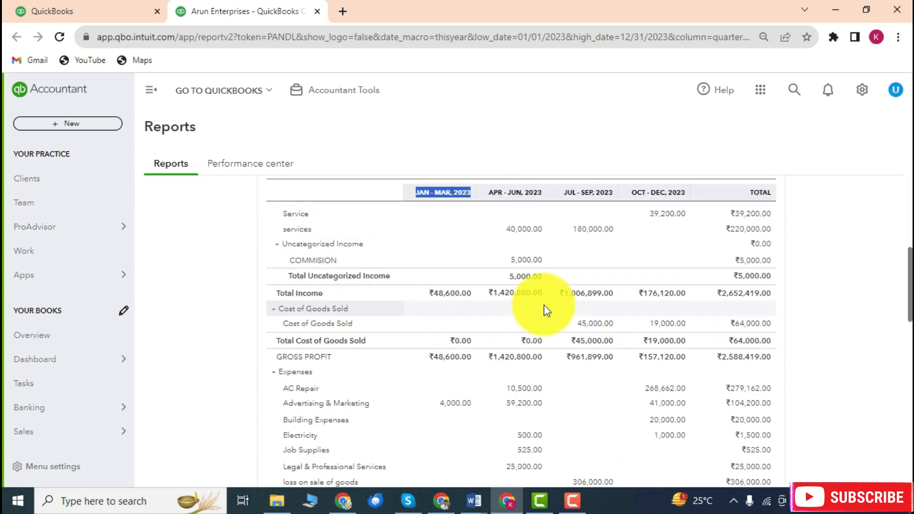
scroll(546, 310, "up", 5)
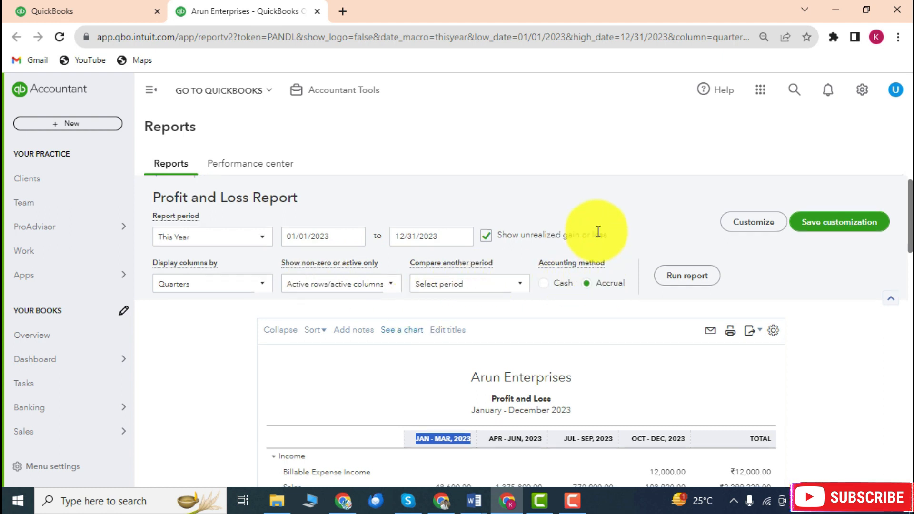
Review the report's accounting method options, leaving them unset, and open the report's display density setting
scroll(591, 238, "down", 1)
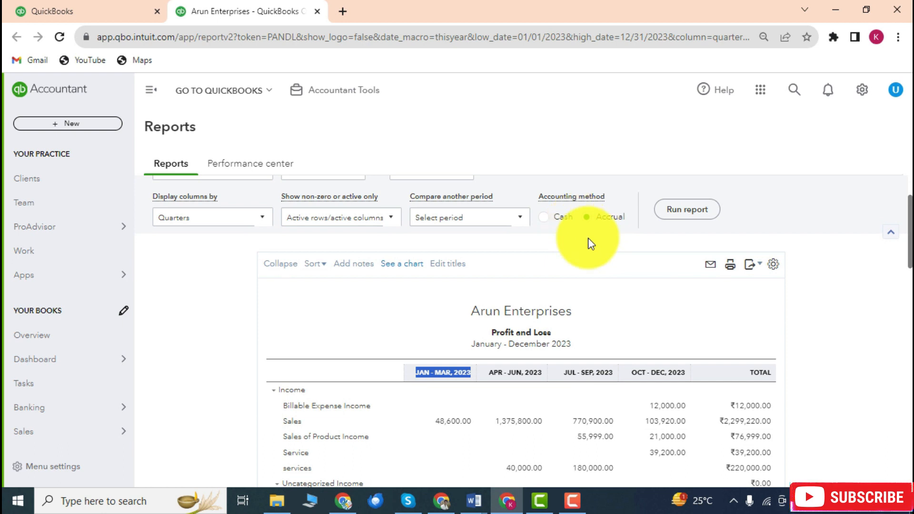
scroll(582, 238, "up", 1)
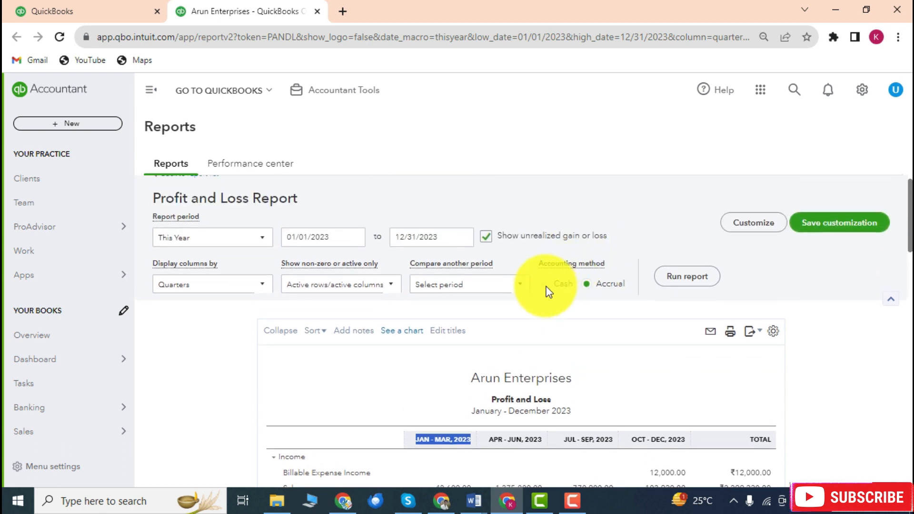
scroll(604, 261, "down", 1)
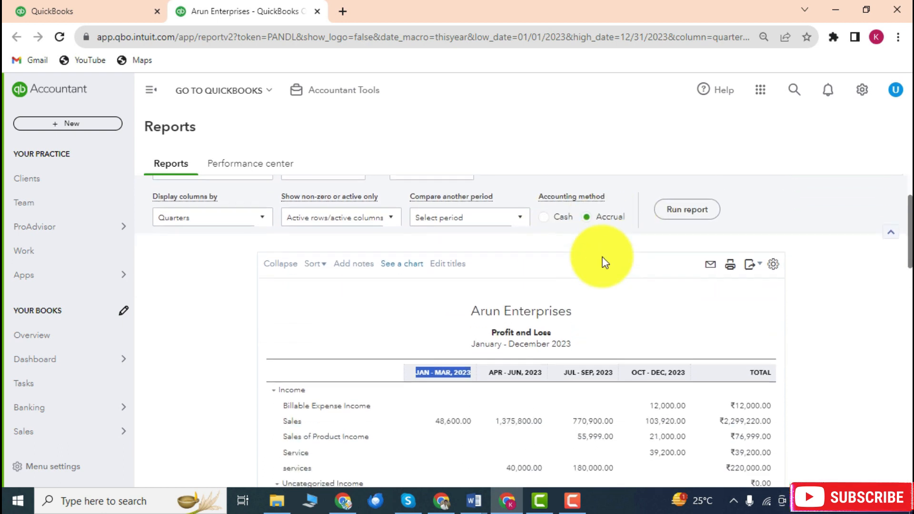
scroll(578, 260, "up", 1)
scroll(526, 262, "down", 1)
scroll(540, 248, "up", 1)
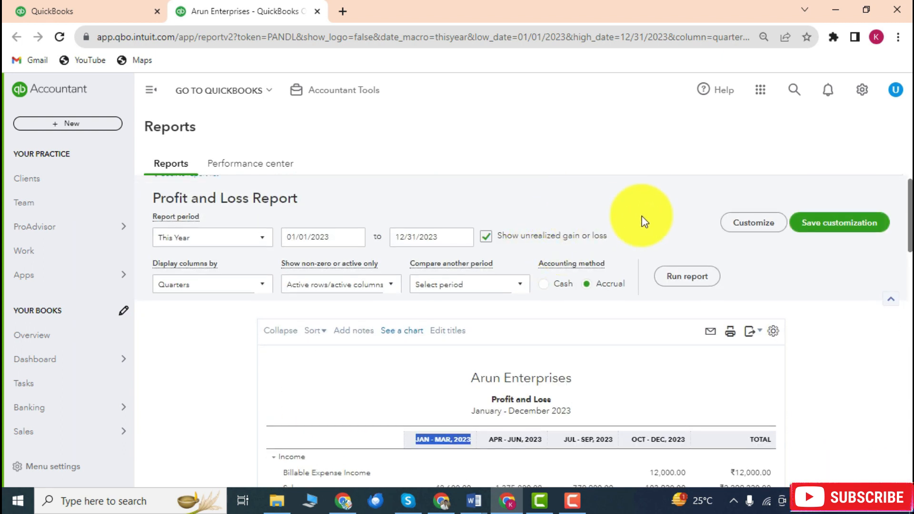
scroll(674, 286, "down", 1)
scroll(751, 307, "up", 1)
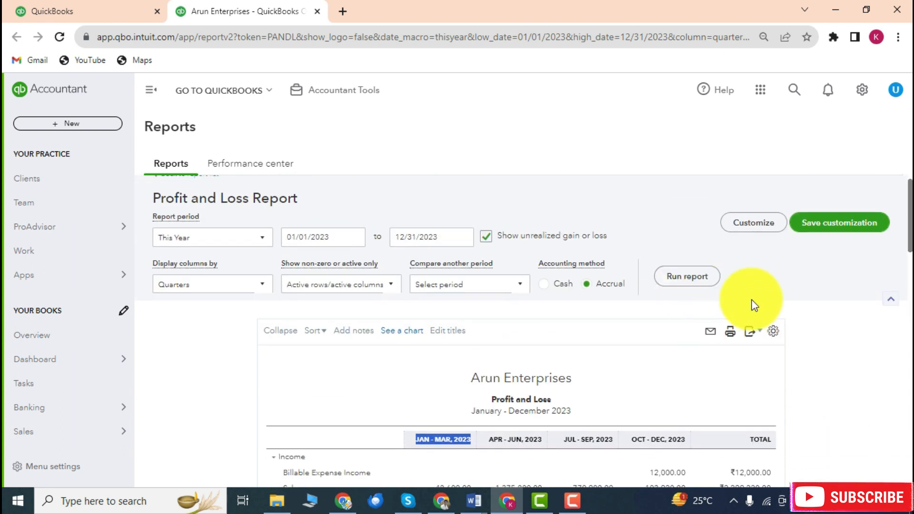
left_click(776, 335)
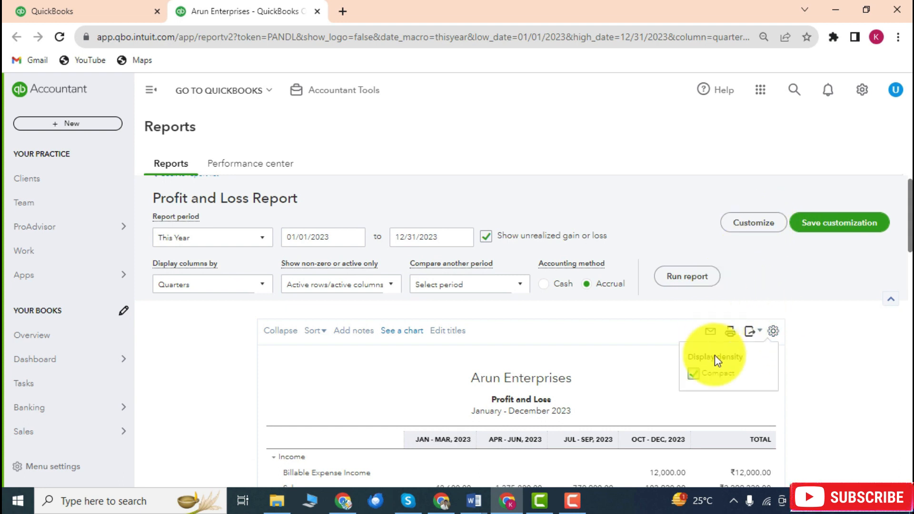
Customize the Profit and Loss report to filter by a single customer from the customer list and run it
left_click(728, 226)
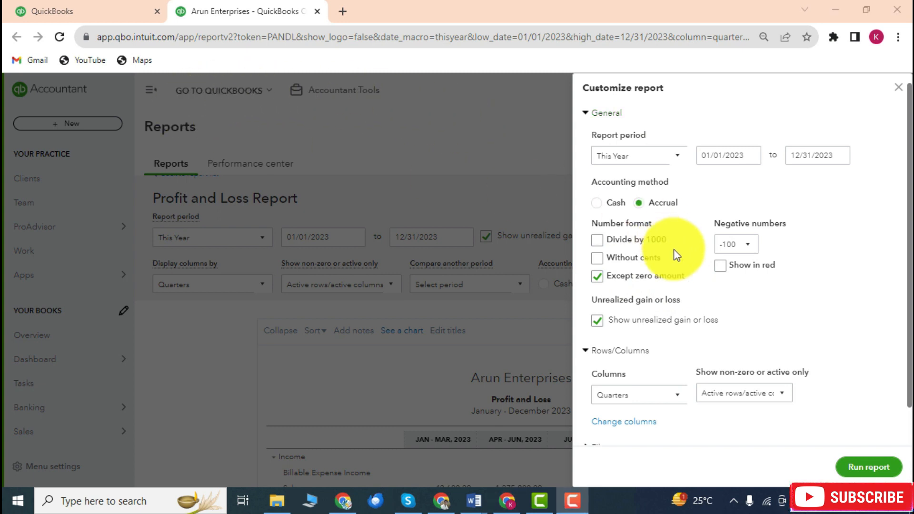
scroll(673, 248, "down", 2)
left_click(586, 374)
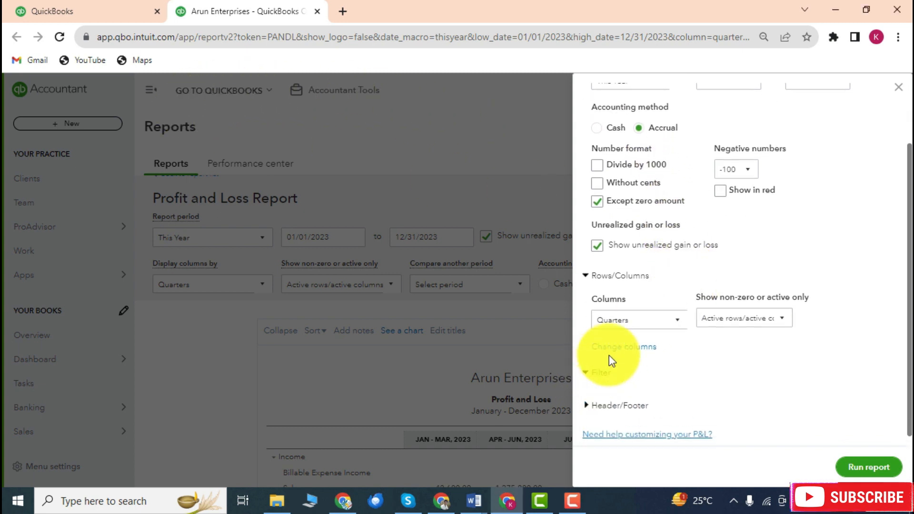
scroll(680, 323, "down", 3)
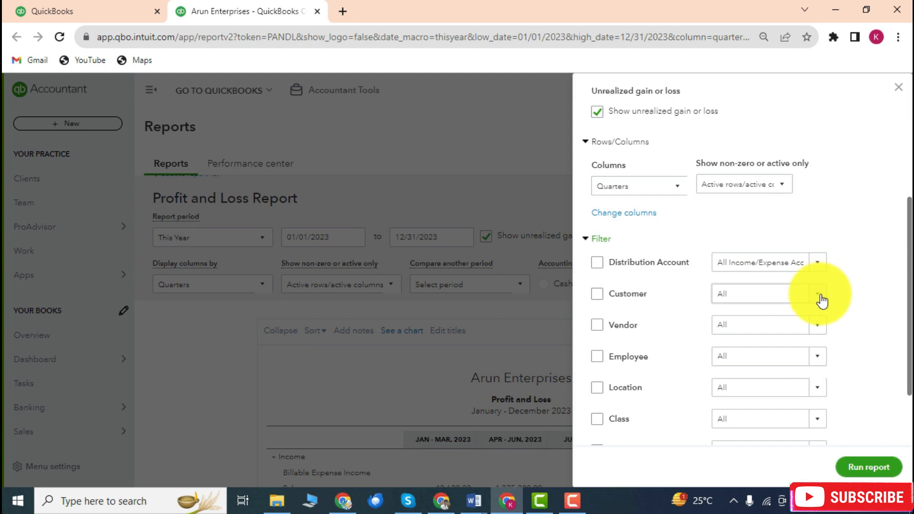
left_click(820, 296)
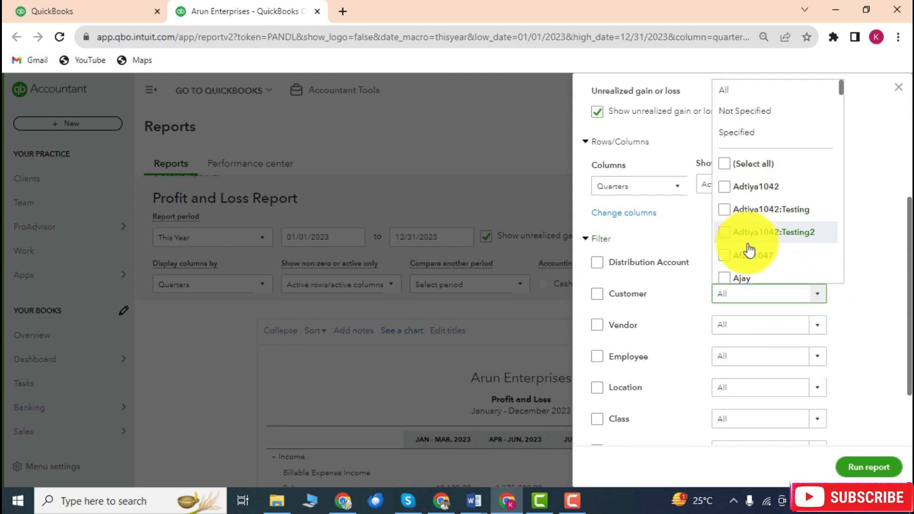
scroll(757, 234, "down", 3)
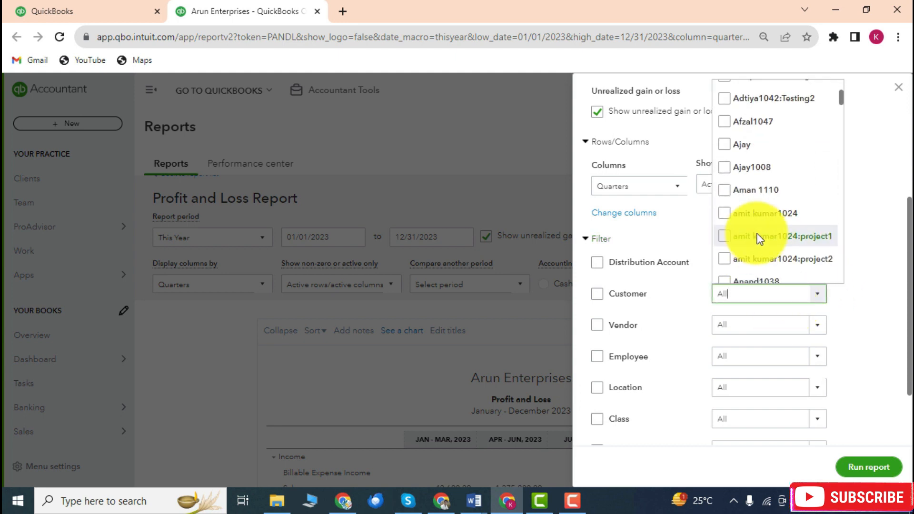
left_click(732, 168)
left_click(871, 469)
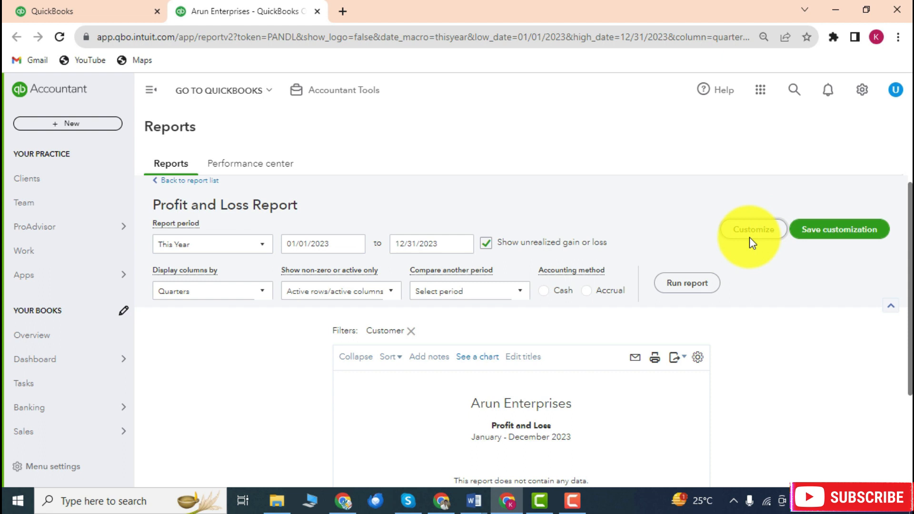
Change the report's Customer filter to Select All and run the Profit and Loss report
left_click(750, 233)
scroll(728, 332, "down", 5)
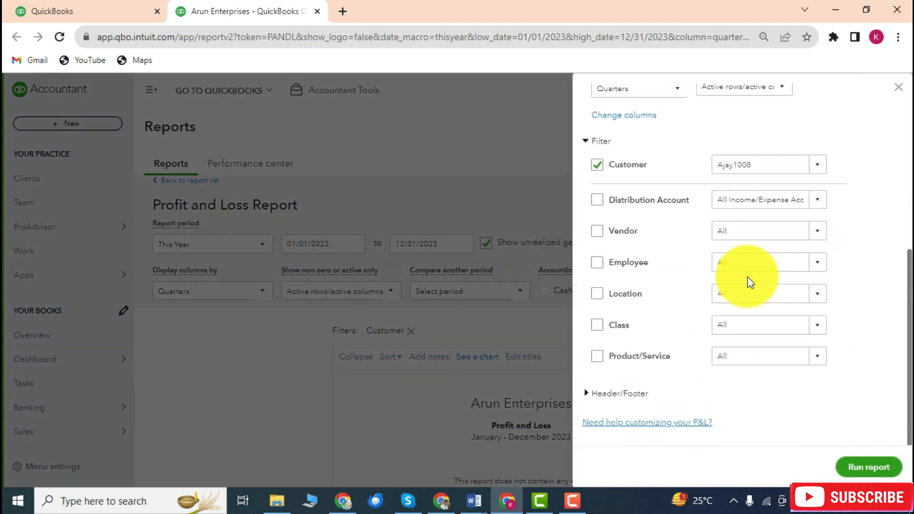
left_click(817, 173)
scroll(761, 241, "up", 3)
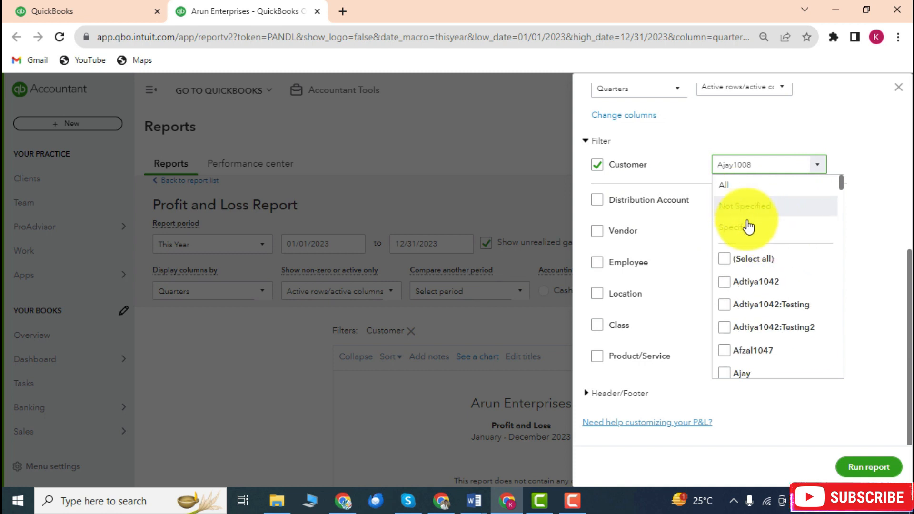
left_click(723, 261)
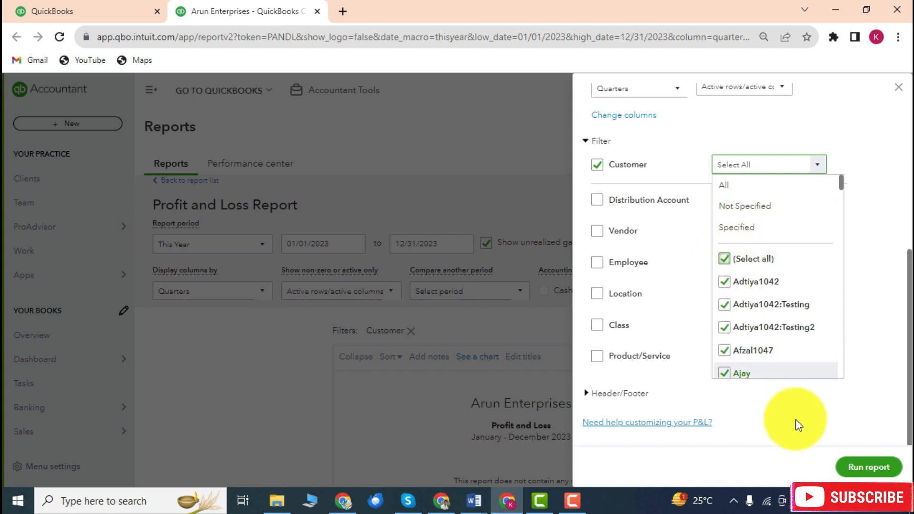
left_click(871, 469)
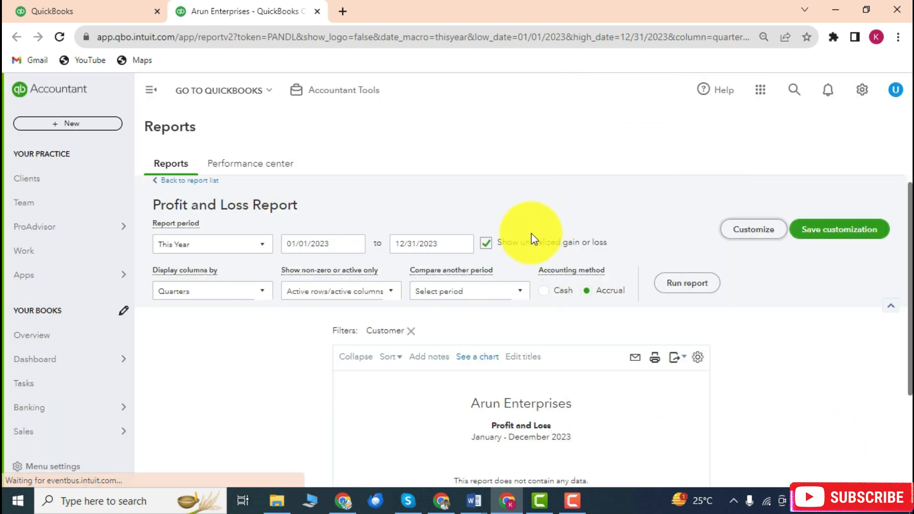
left_click(681, 286)
Examine the income, cost of goods sold, expense and net income lines by quarter in the customer-filtered report
scroll(393, 462, "down", 3)
scroll(429, 288, "down", 2)
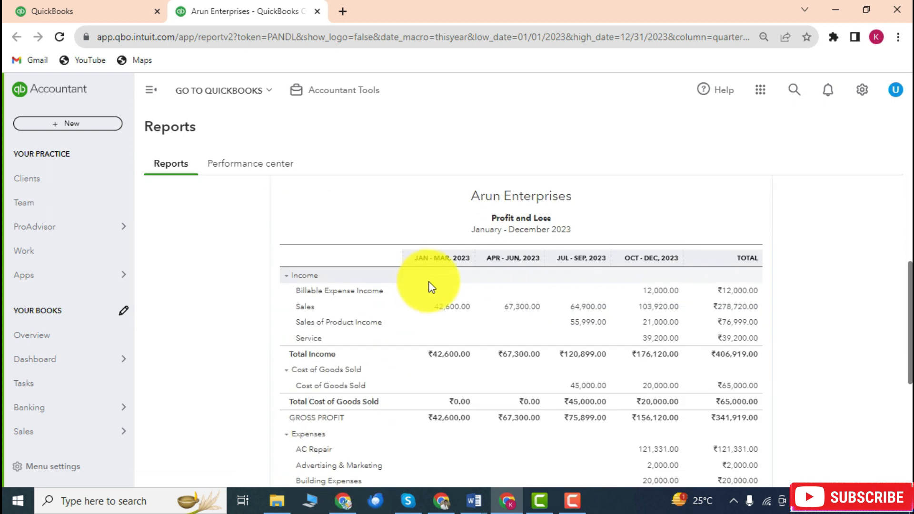
scroll(380, 298, "up", 3)
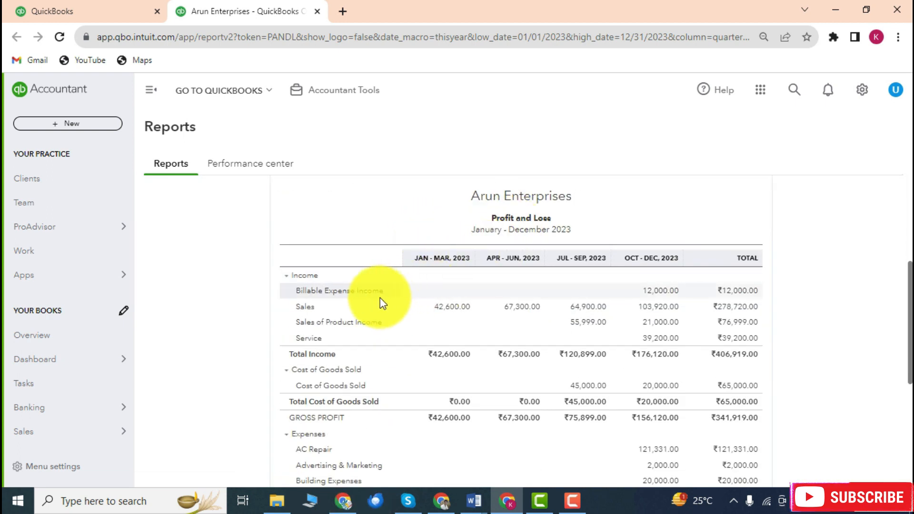
scroll(513, 289, "down", 1)
scroll(517, 294, "down", 2)
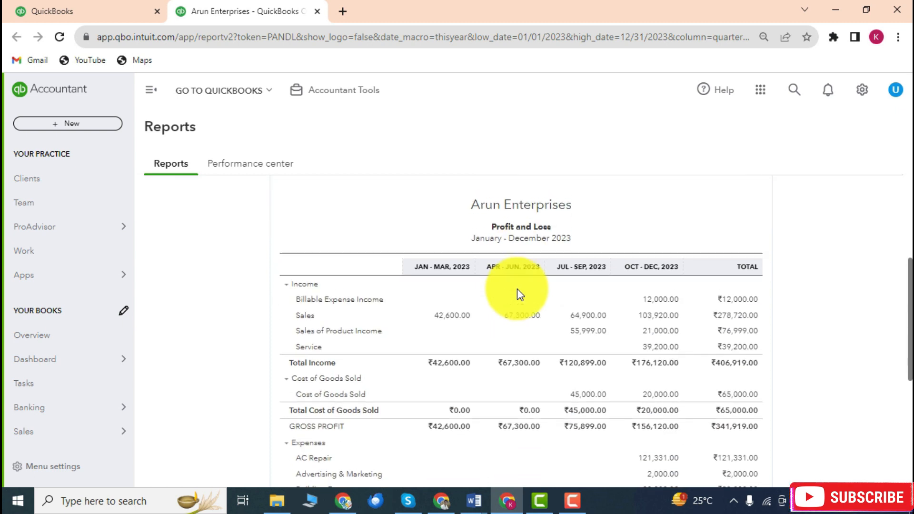
scroll(572, 276, "up", 3)
scroll(557, 296, "down", 3)
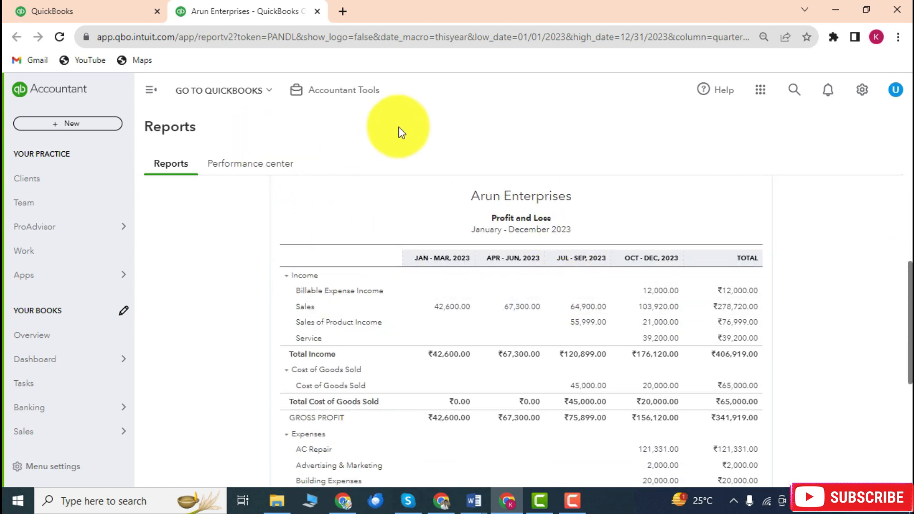
scroll(423, 135, "up", 3)
scroll(524, 348, "down", 2)
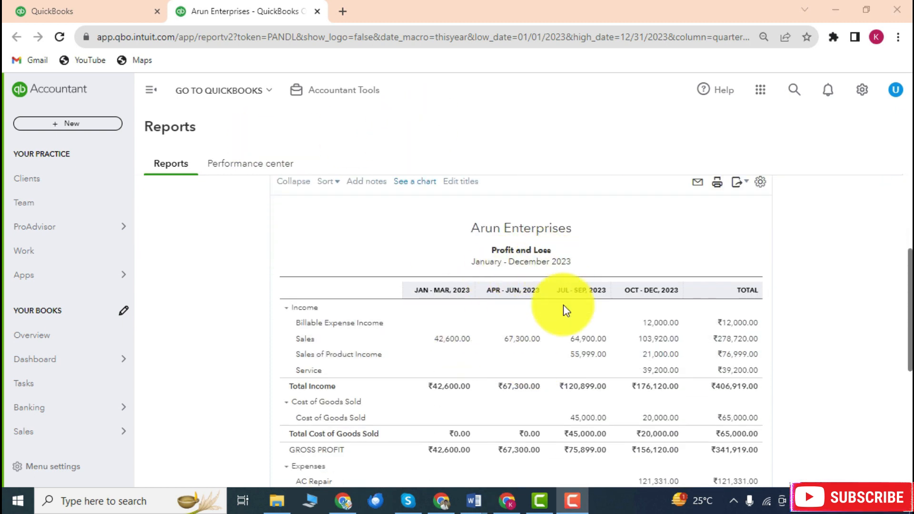
scroll(562, 333, "down", 2)
scroll(450, 316, "up", 5)
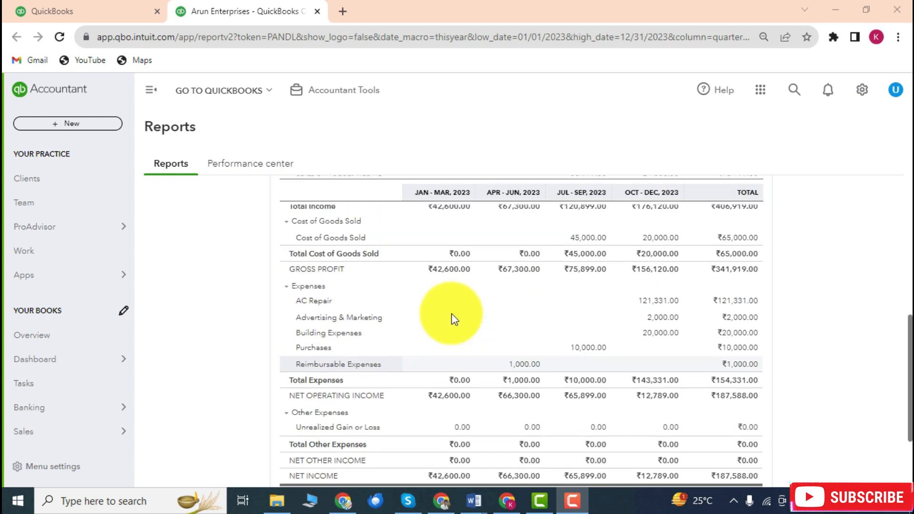
Display the Profit and Loss report's columns by Customers and run the report
scroll(459, 295, "up", 3)
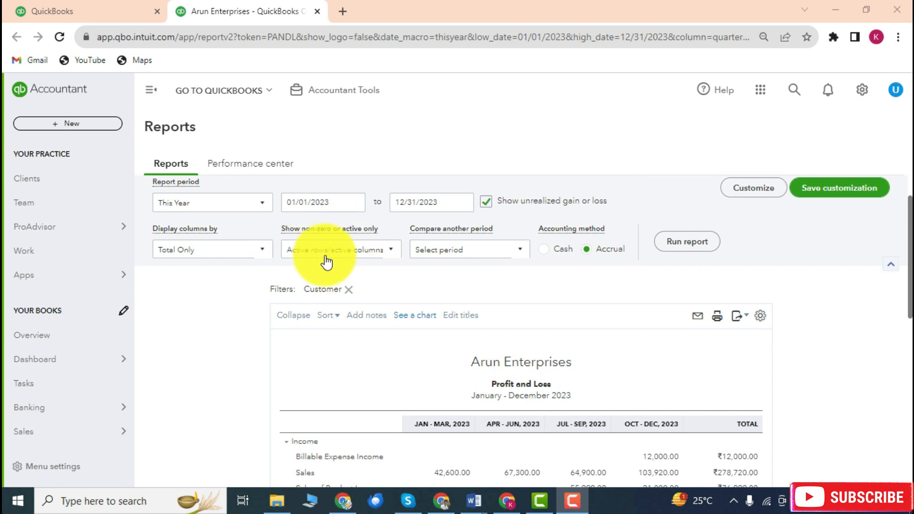
left_click(261, 256)
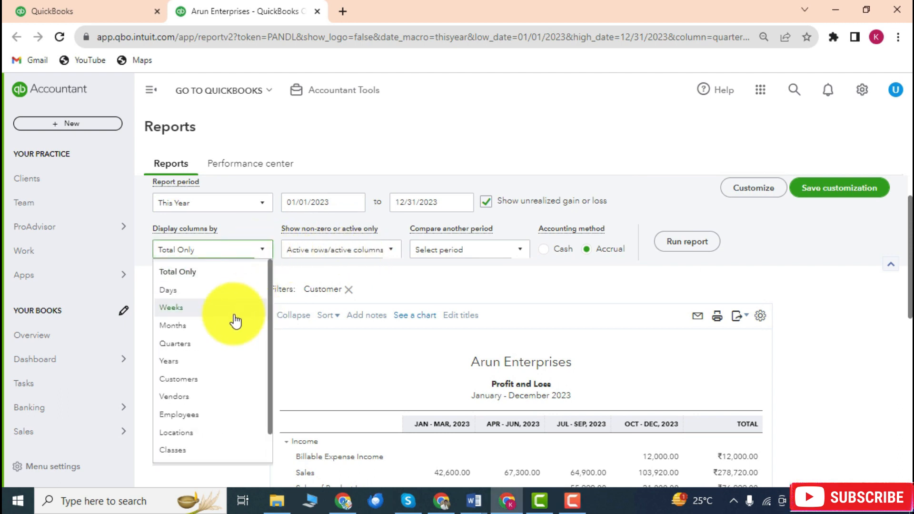
scroll(227, 353, "down", 1)
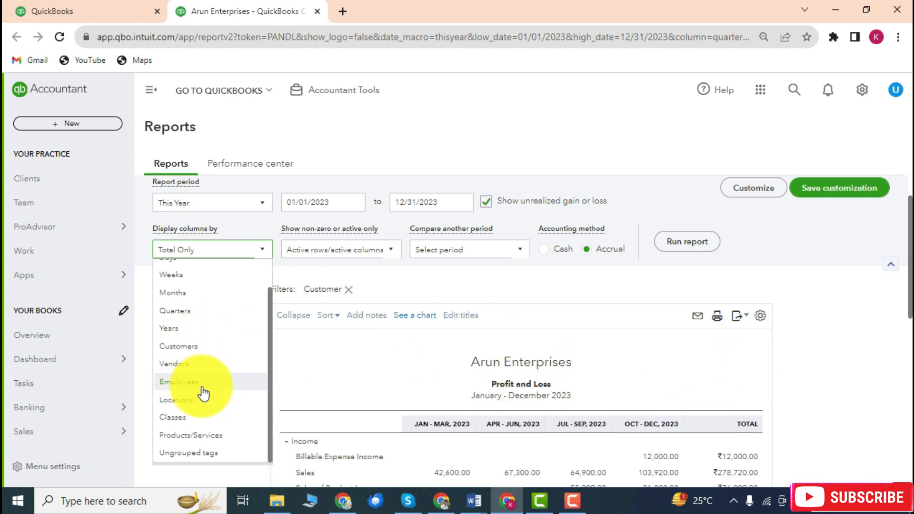
left_click(202, 347)
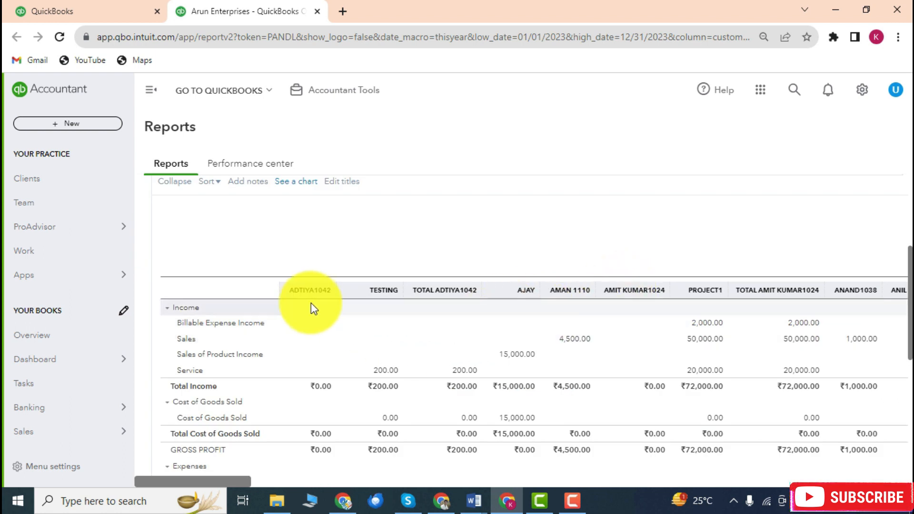
Examine the income, expense and net income lines for each customer and project column of the Profit and Loss report
scroll(333, 300, "down", 1)
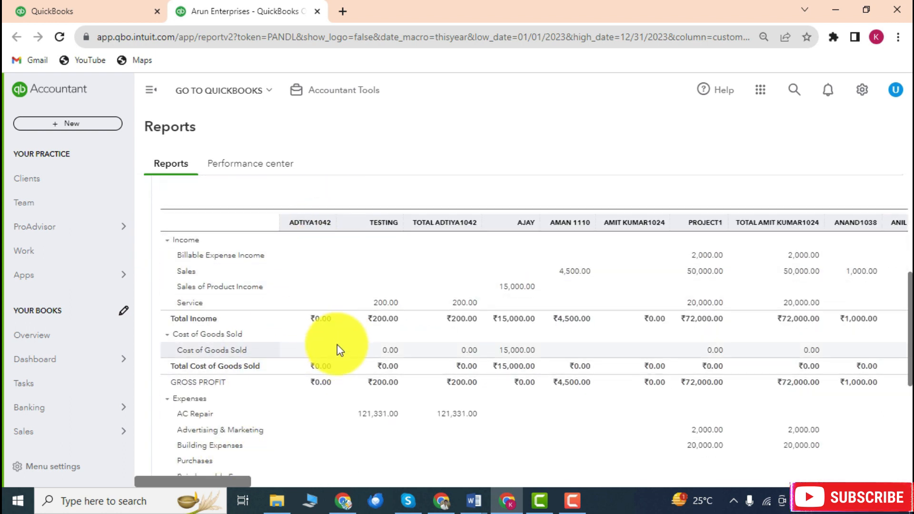
scroll(337, 345, "down", 3)
scroll(338, 329, "up", 2)
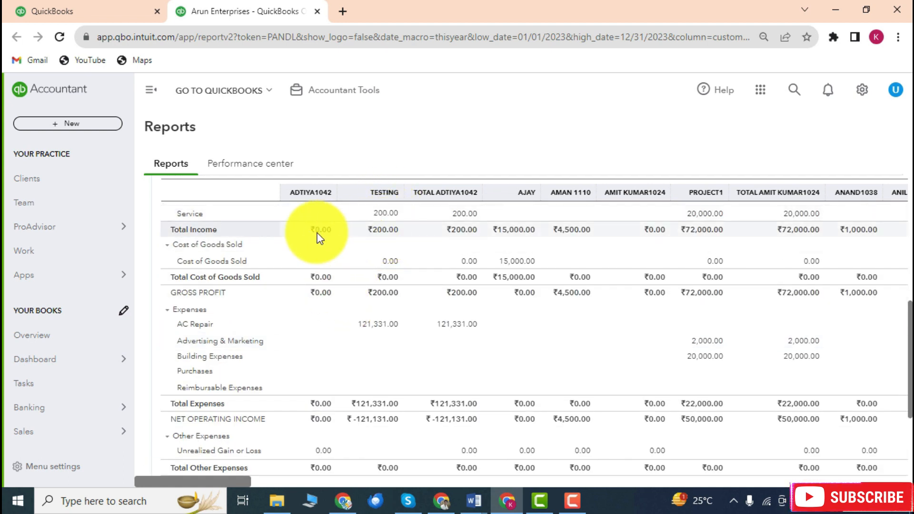
scroll(387, 348, "down", 1)
scroll(385, 362, "down", 3)
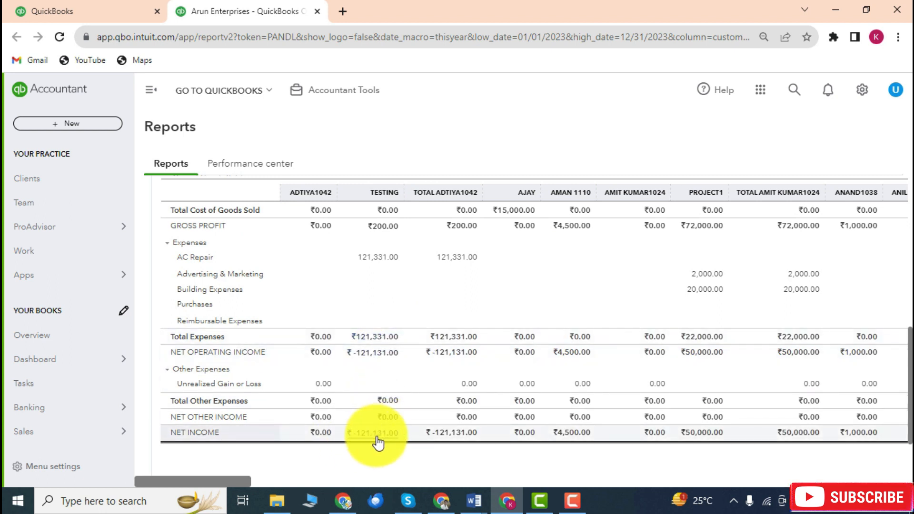
scroll(389, 333, "up", 3)
scroll(384, 327, "down", 3)
scroll(380, 359, "up", 5)
scroll(398, 276, "down", 3)
scroll(425, 285, "down", 2)
scroll(429, 290, "up", 2)
scroll(394, 245, "down", 3)
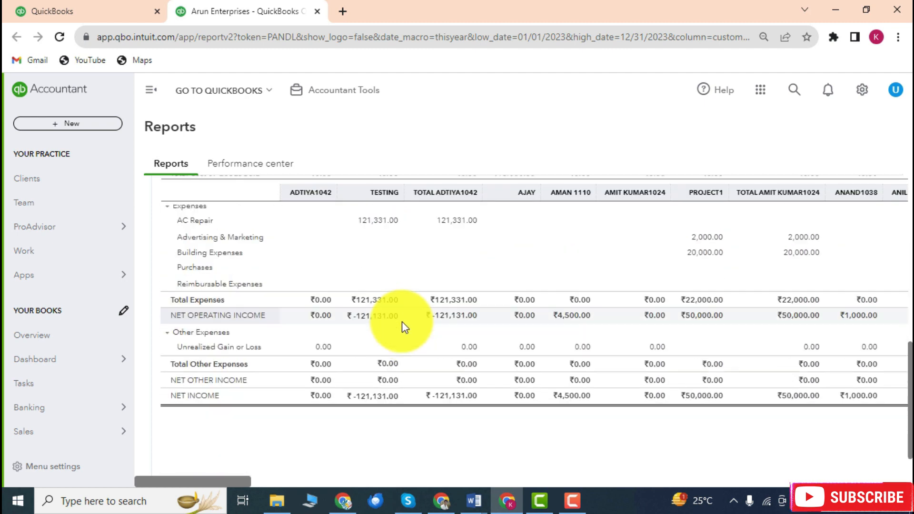
scroll(391, 353, "down", 1)
scroll(398, 333, "up", 4)
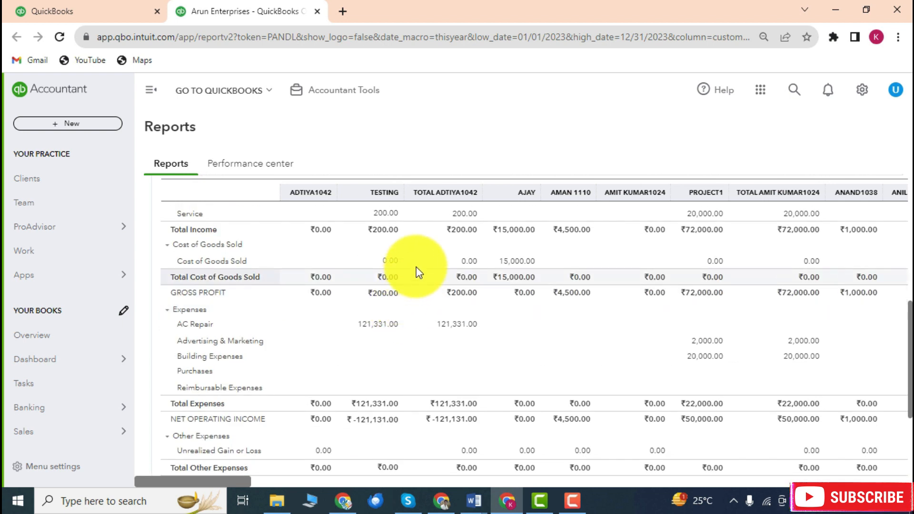
scroll(445, 228, "up", 5)
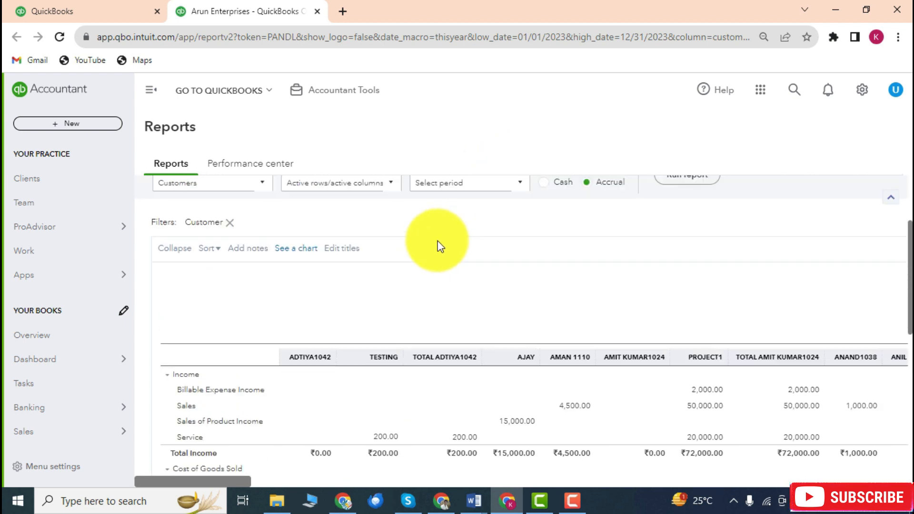
scroll(447, 239, "down", 5)
scroll(449, 238, "up", 8)
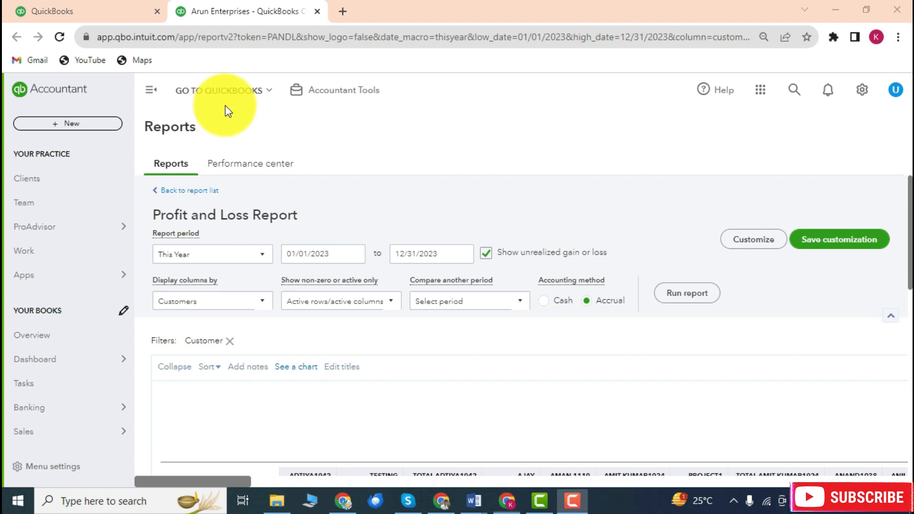
Close the Profit and Loss report and open the Balance Sheet report from Favorites in a new browser tab
left_click(316, 12)
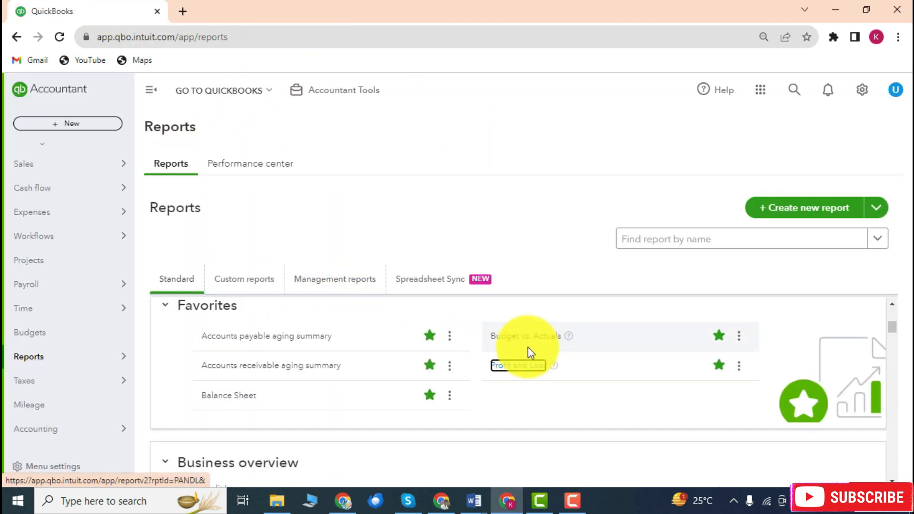
right_click(235, 397)
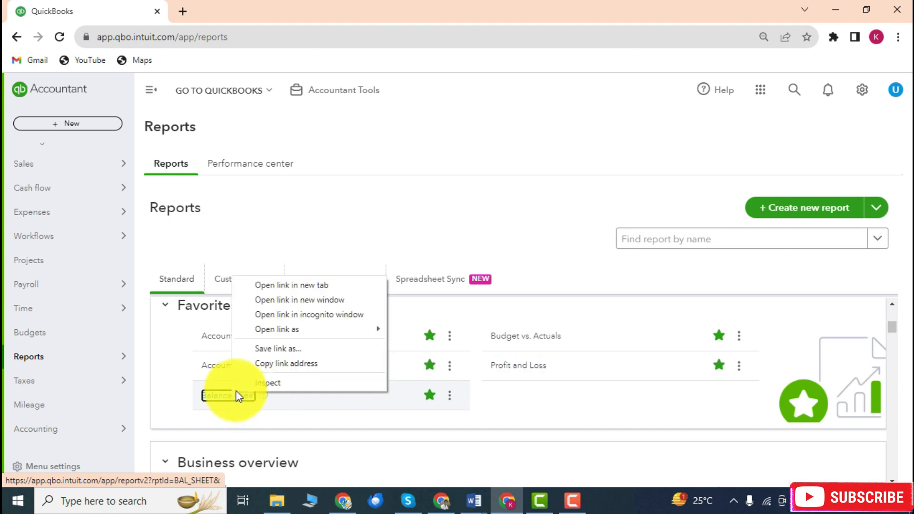
left_click(296, 287)
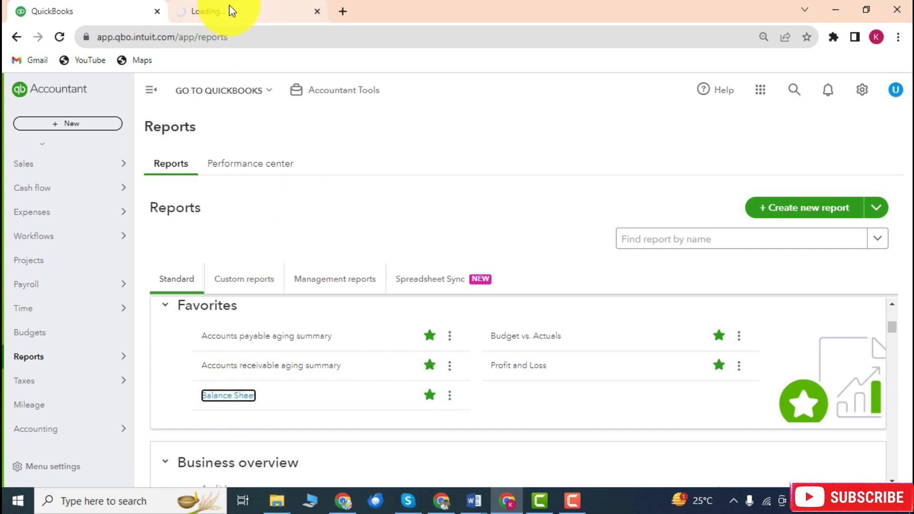
left_click(230, 11)
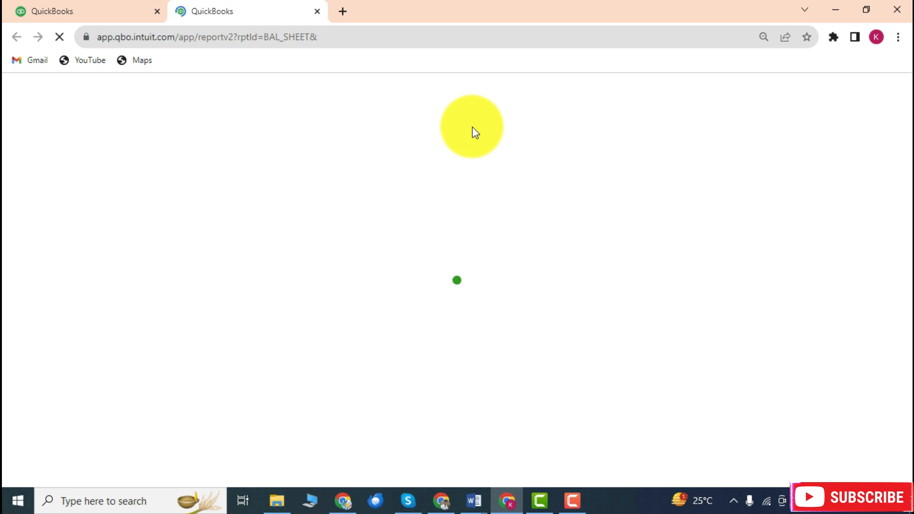
Look through the Balance Sheet's liability, equity and asset accounts, returning to the report settings
scroll(436, 265, "down", 15)
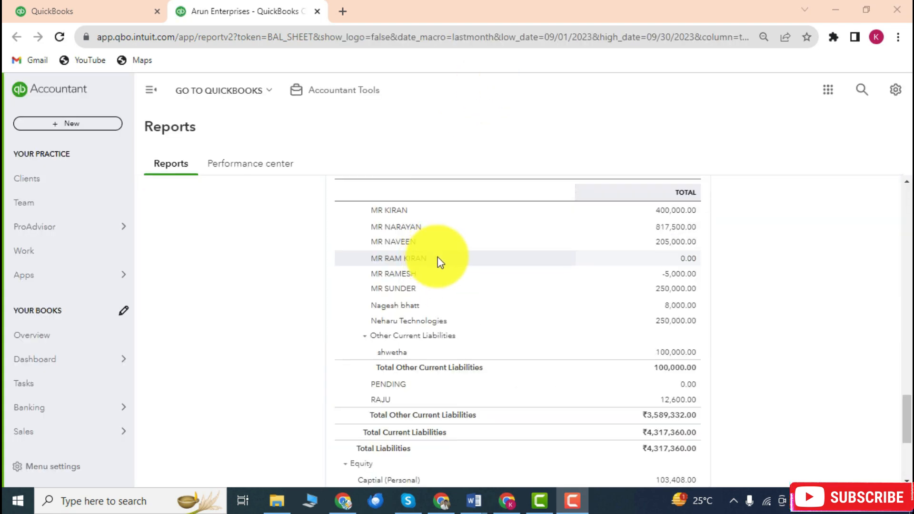
scroll(428, 257, "up", 3)
scroll(482, 259, "down", 3)
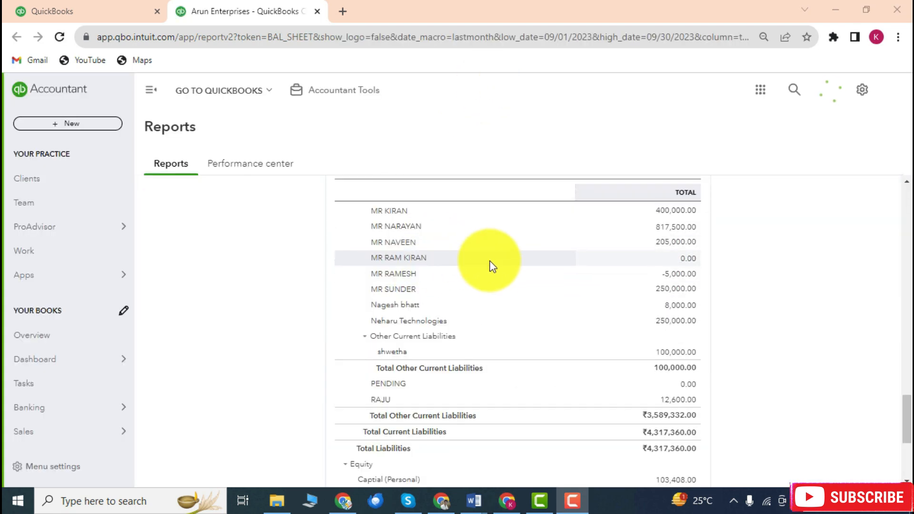
scroll(460, 247, "up", 10)
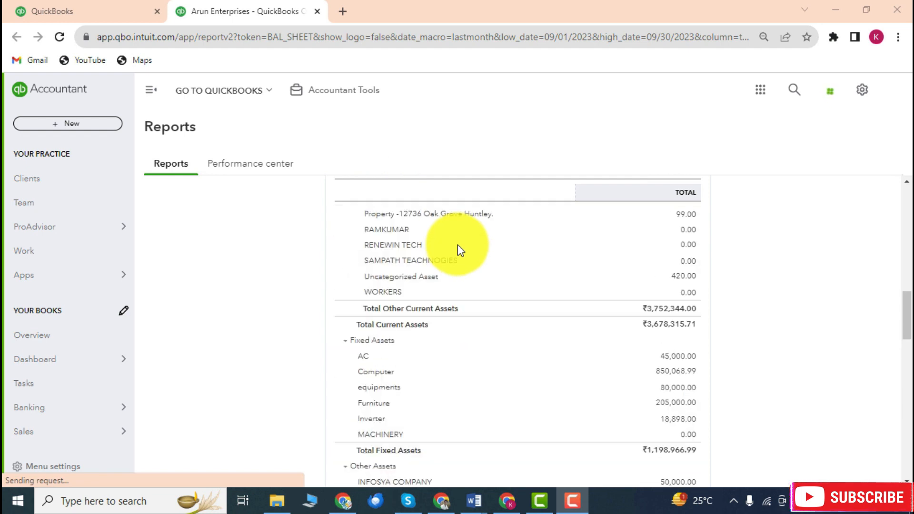
scroll(456, 244, "up", 10)
scroll(452, 252, "up", 3)
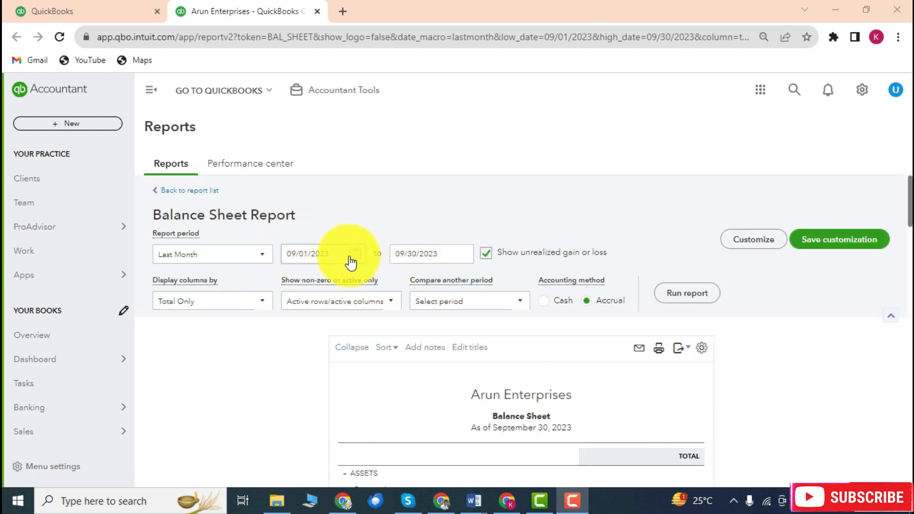
Review the Balance Sheet report's period choices, display settings and the start of its asset accounts
scroll(374, 241, "down", 2)
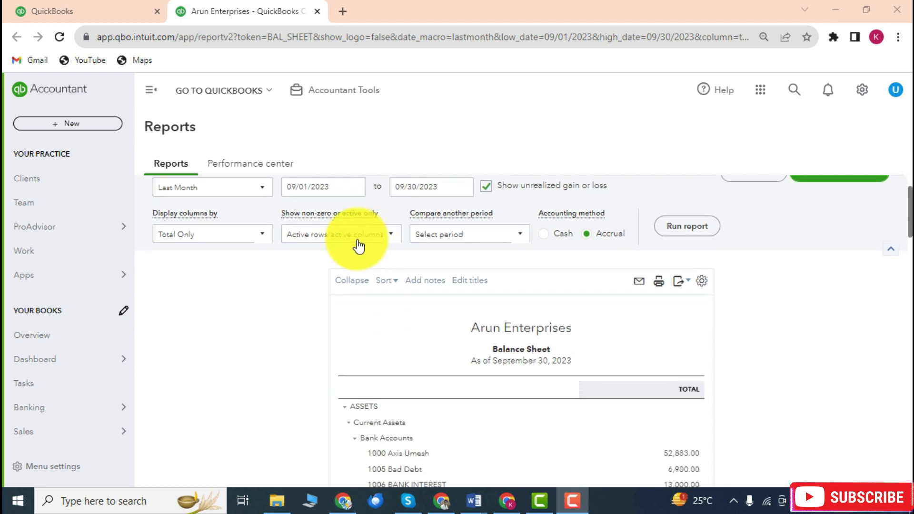
scroll(334, 216, "up", 2)
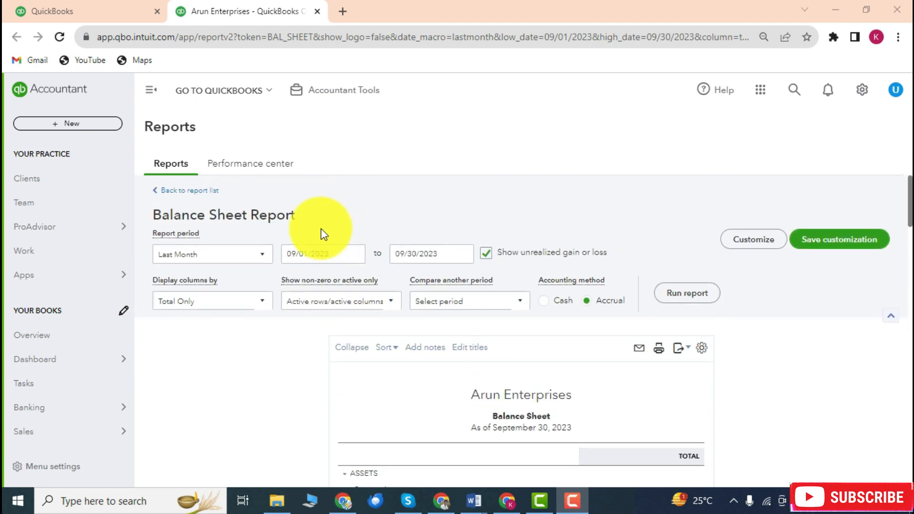
left_click(266, 259)
left_click(293, 367)
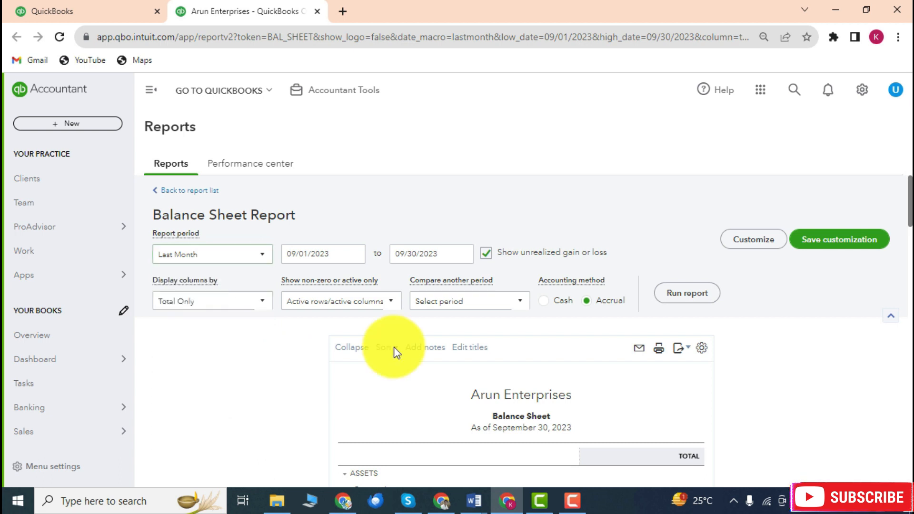
scroll(394, 353, "down", 6)
scroll(460, 300, "up", 3)
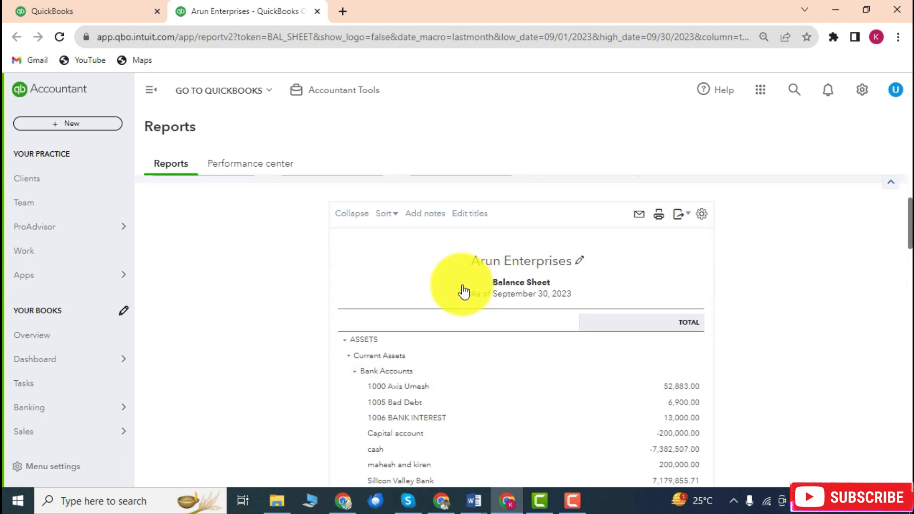
scroll(493, 274, "up", 3)
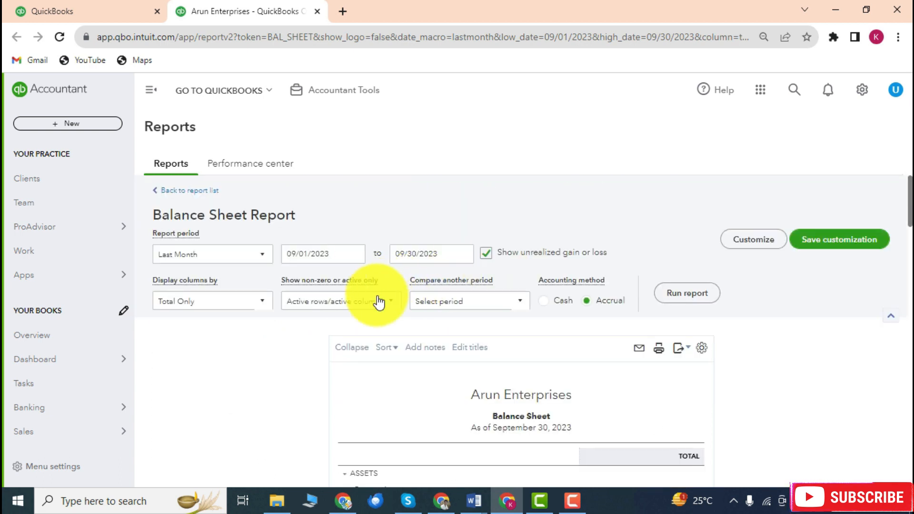
scroll(548, 298, "down", 4)
scroll(508, 275, "up", 3)
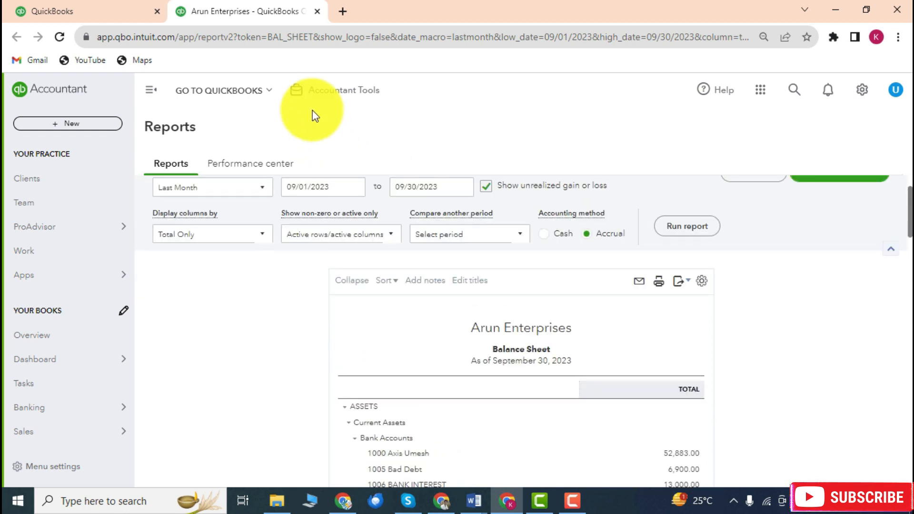
Close the Balance Sheet report and open the Accounts receivable aging summary from Favorites in a new browser tab
left_click(318, 11)
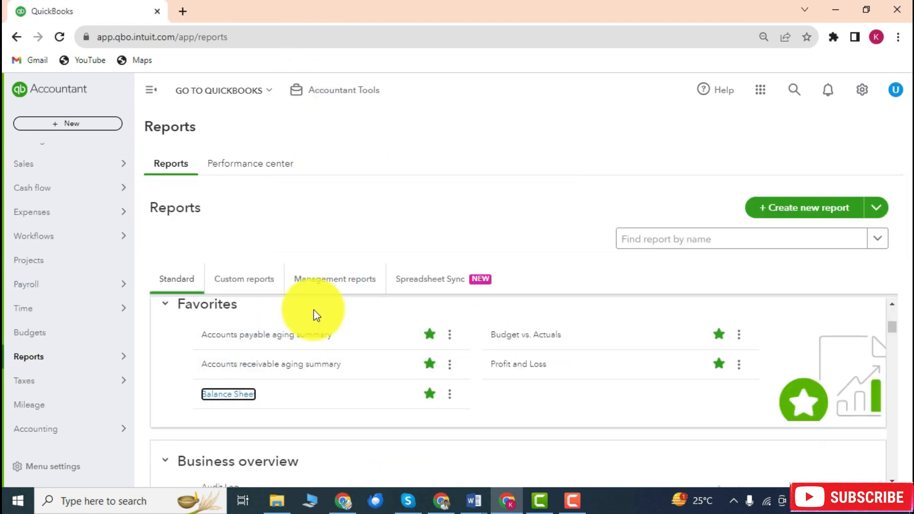
right_click(290, 368)
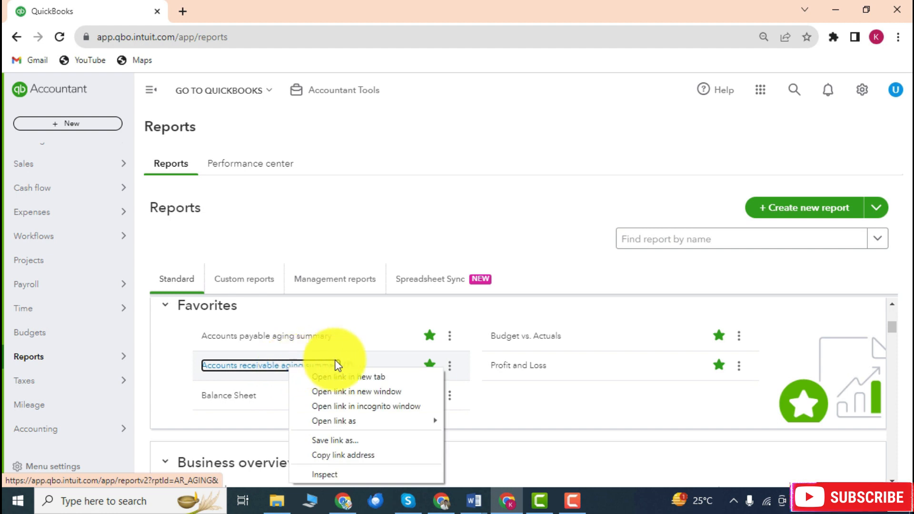
left_click(339, 377)
left_click(217, 3)
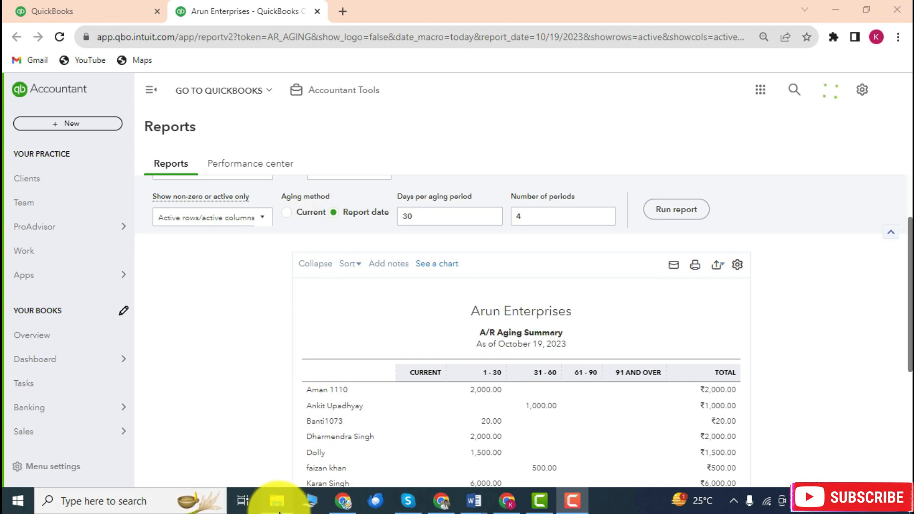
Examine each customer's outstanding amounts by aging period in the A/R Aging Summary, along with its aging settings
scroll(429, 275, "down", 3)
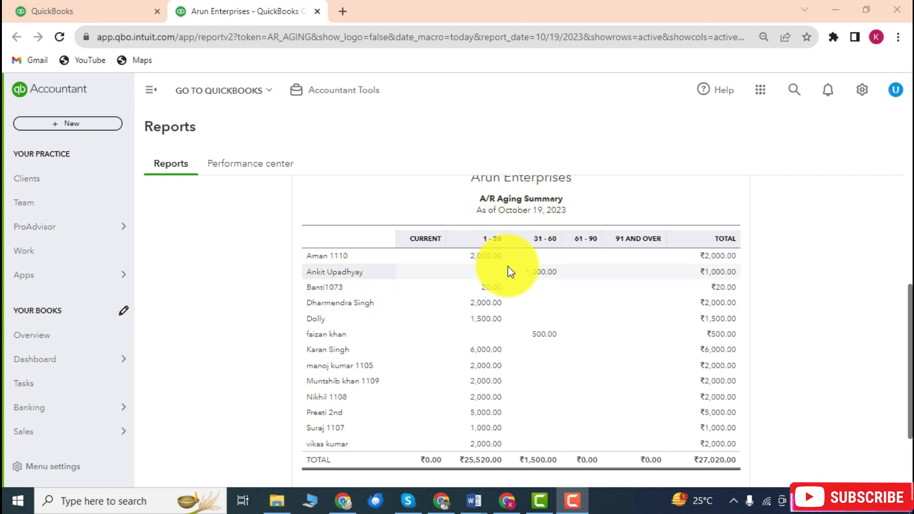
scroll(508, 262, "down", 2)
scroll(514, 285, "up", 2)
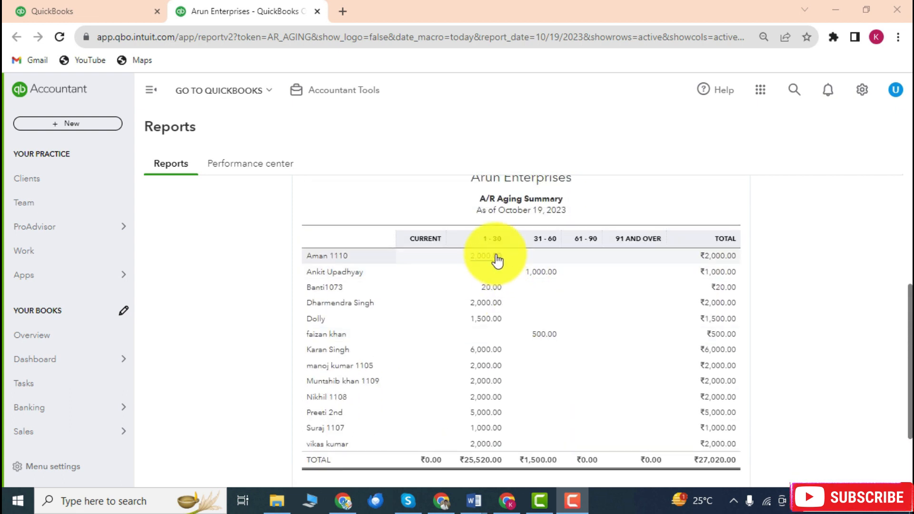
scroll(496, 317, "down", 2)
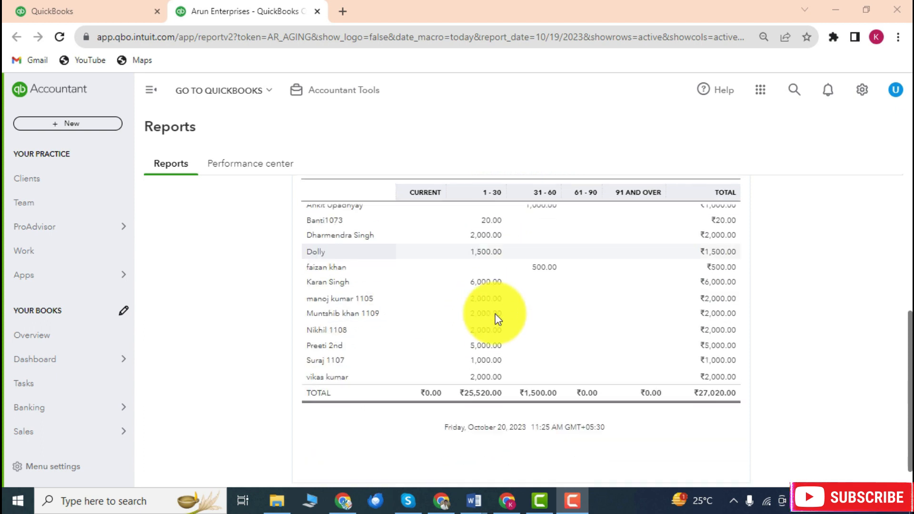
scroll(498, 310, "up", 2)
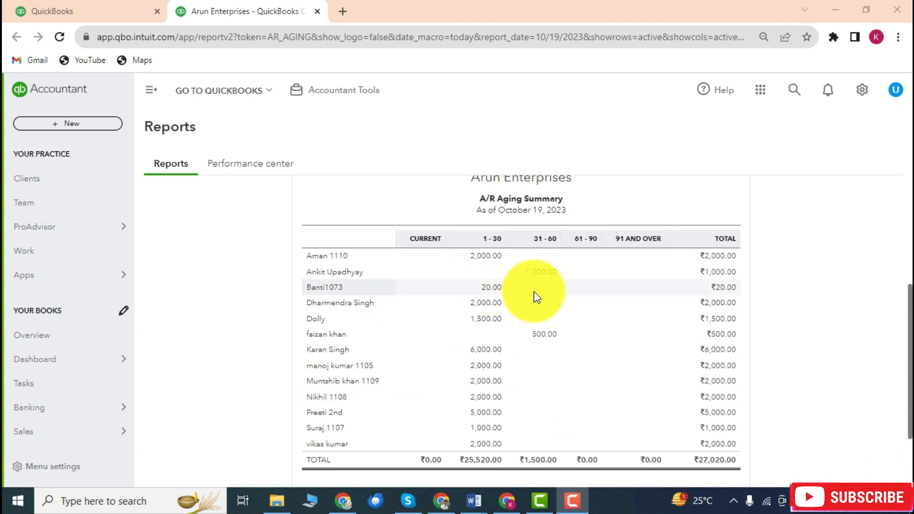
scroll(540, 295, "down", 2)
scroll(595, 285, "up", 2)
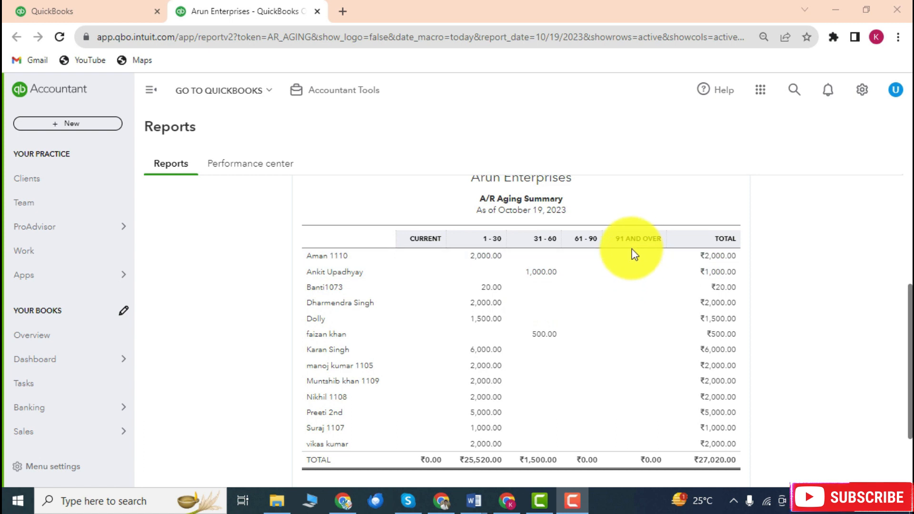
scroll(538, 305, "up", 4)
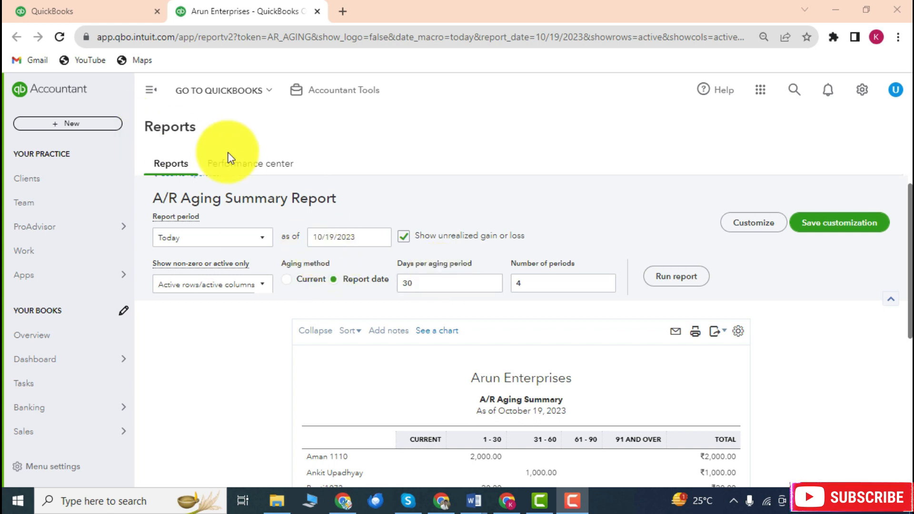
scroll(477, 270, "down", 3)
scroll(476, 214, "up", 3)
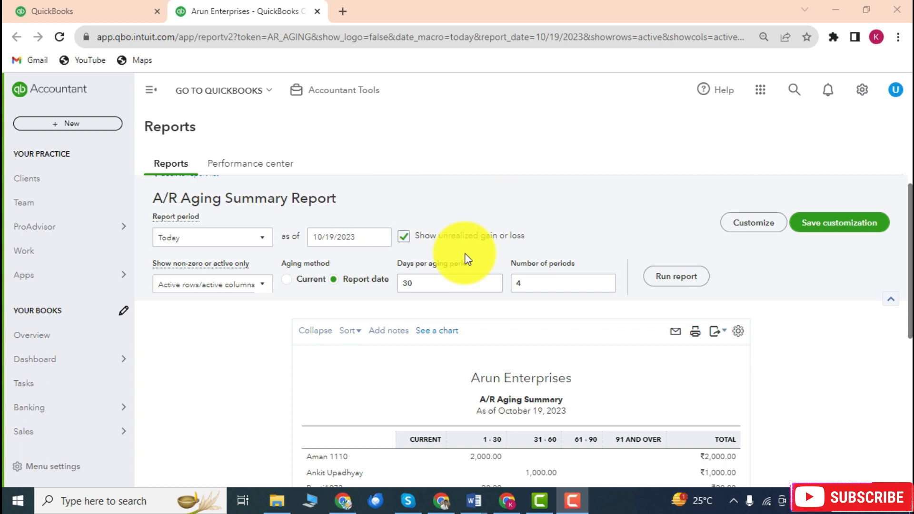
scroll(381, 206, "up", 1)
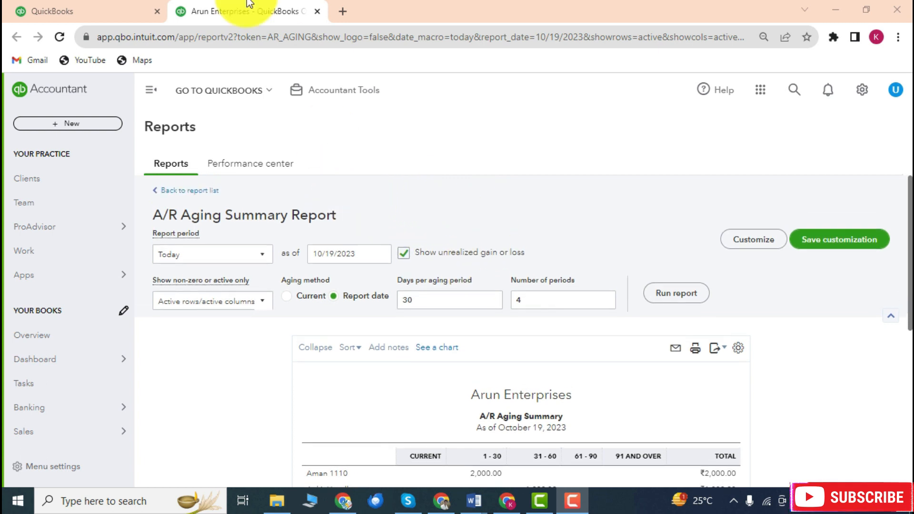
Close the A/R Aging Summary and open the Accounts payable aging summary from Favorites in a new browser tab
left_click(318, 11)
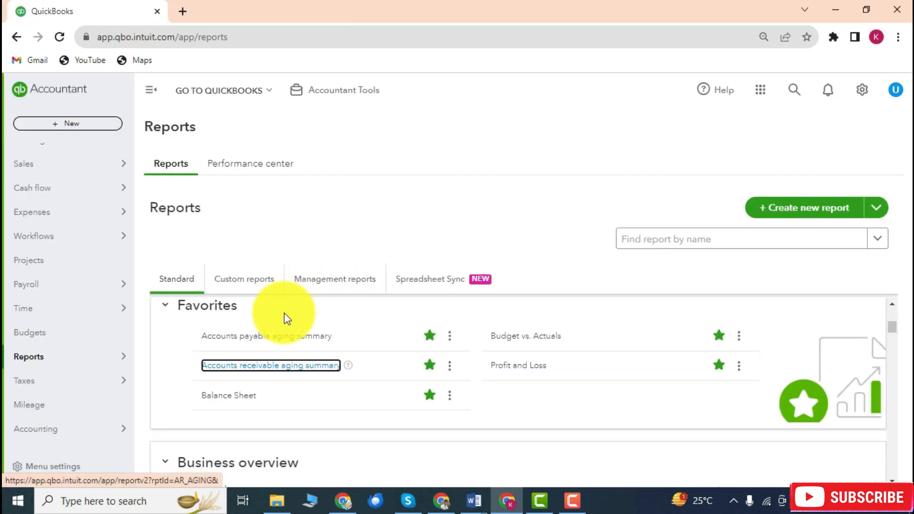
right_click(280, 339)
left_click(334, 342)
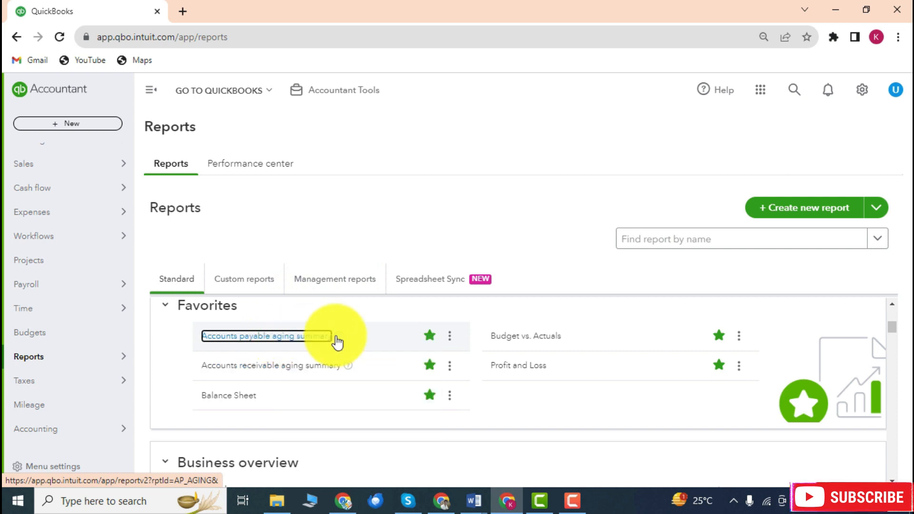
left_click(232, 2)
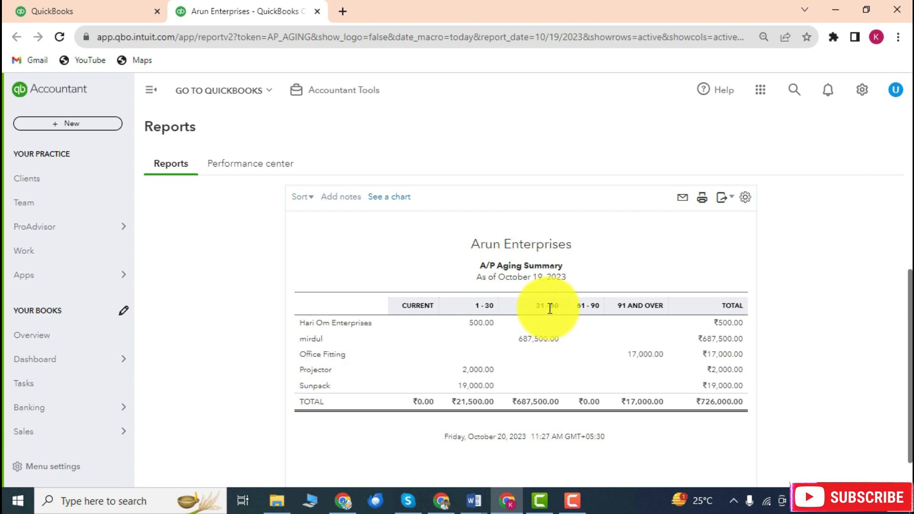
Review the vendor balances by aging period in the A/P Aging Summary and close the report
scroll(546, 305, "up", 1)
scroll(546, 303, "down", 2)
scroll(547, 305, "up", 2)
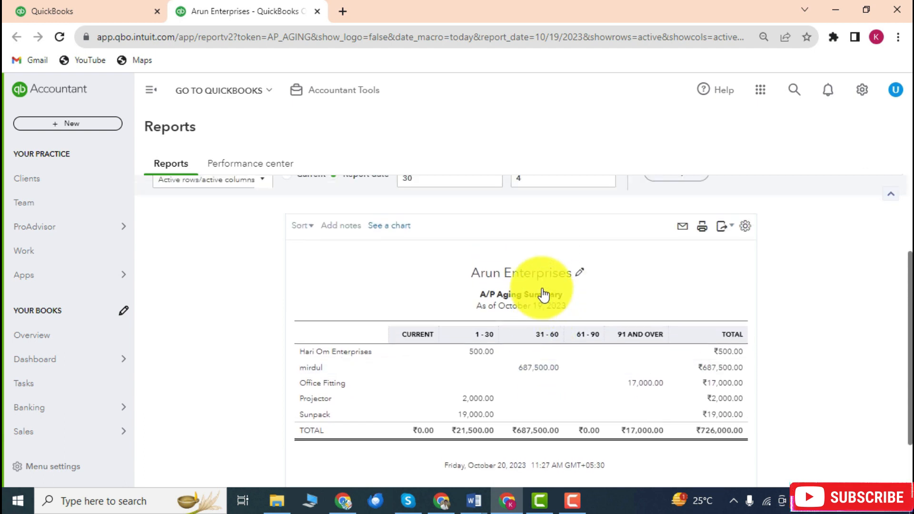
scroll(363, 236, "up", 2)
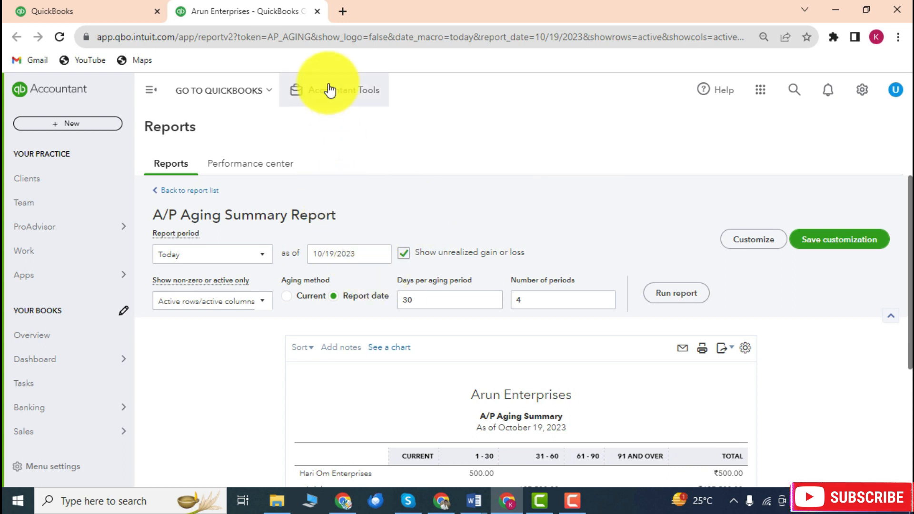
left_click(317, 11)
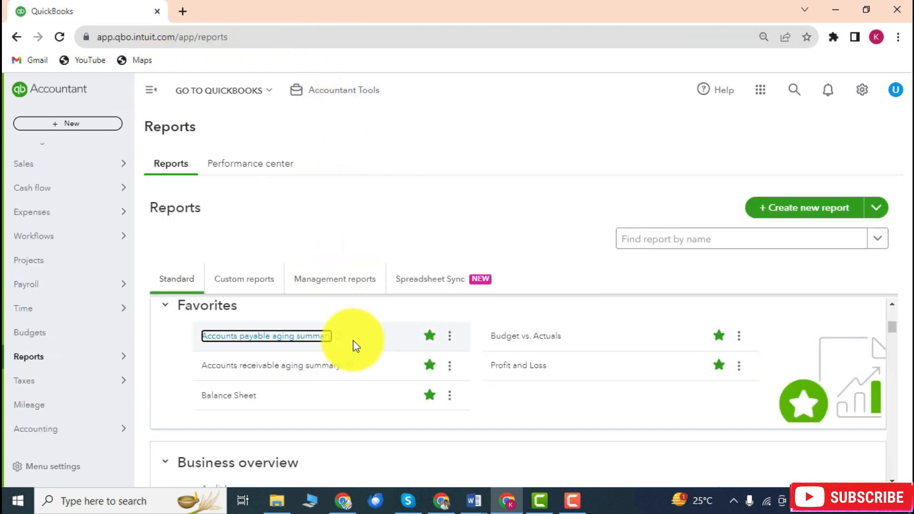
Browse the standard report list from the Business overview section through to the Sales and customers section
scroll(352, 341, "down", 3)
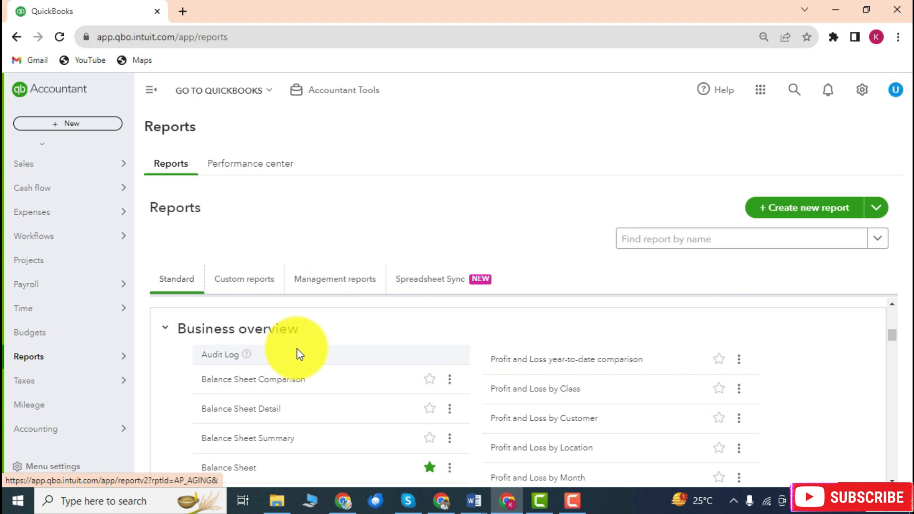
scroll(304, 352, "down", 2)
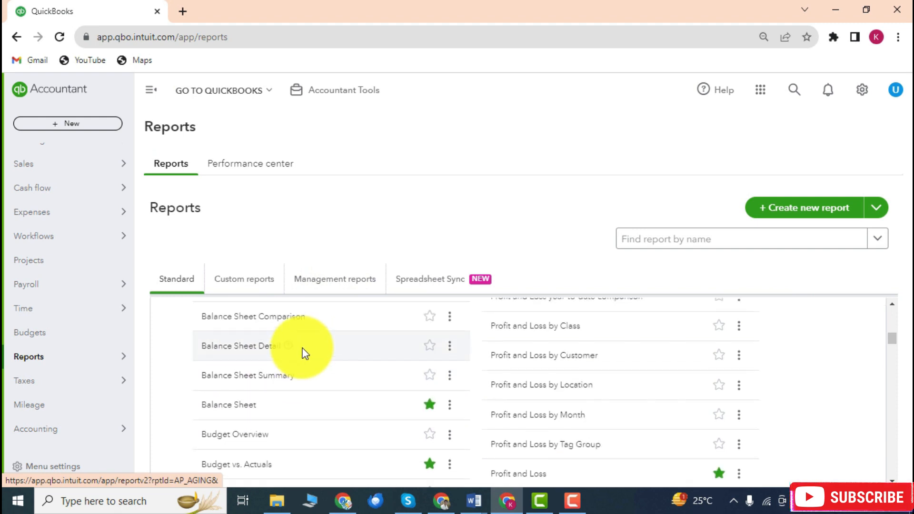
scroll(285, 357, "up", 2)
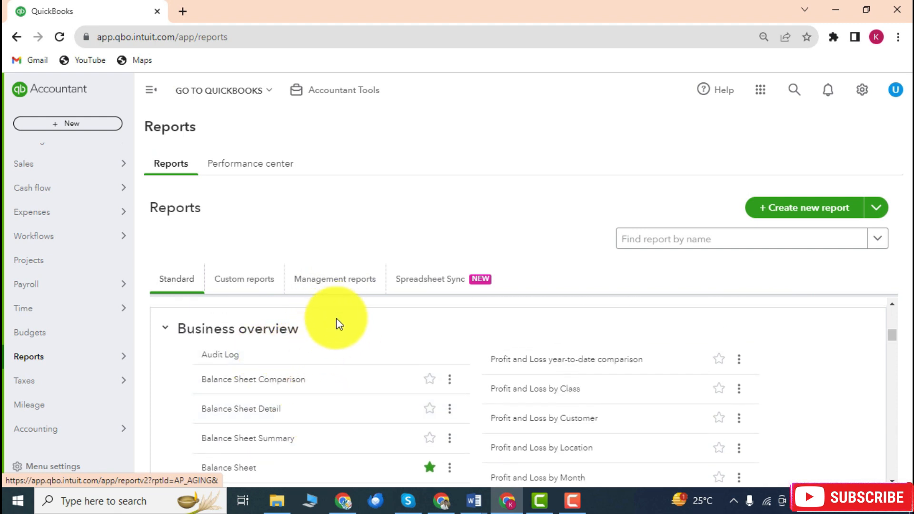
scroll(312, 352, "down", 1)
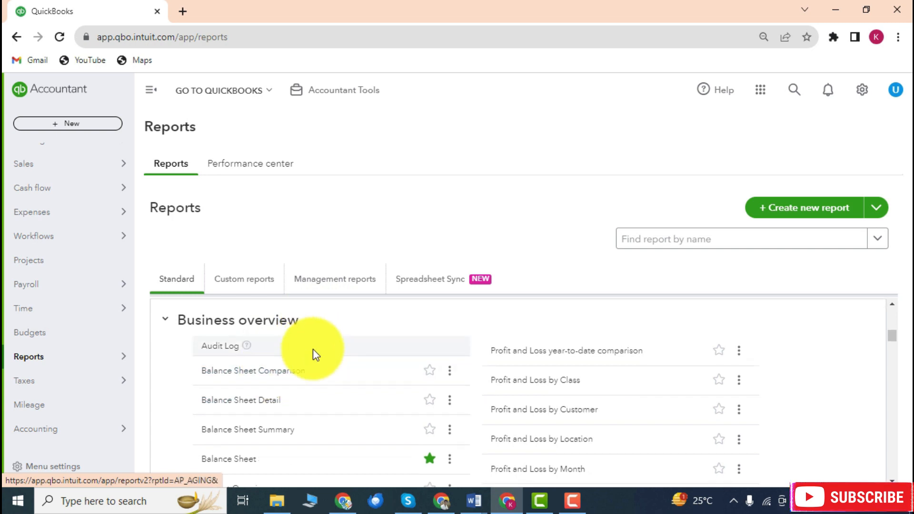
scroll(310, 347, "down", 1)
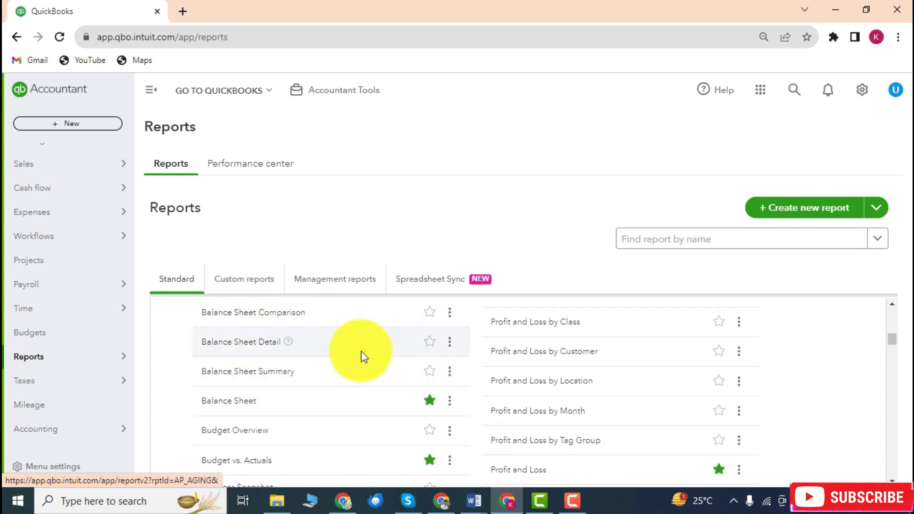
scroll(345, 344, "down", 6)
scroll(344, 349, "down", 6)
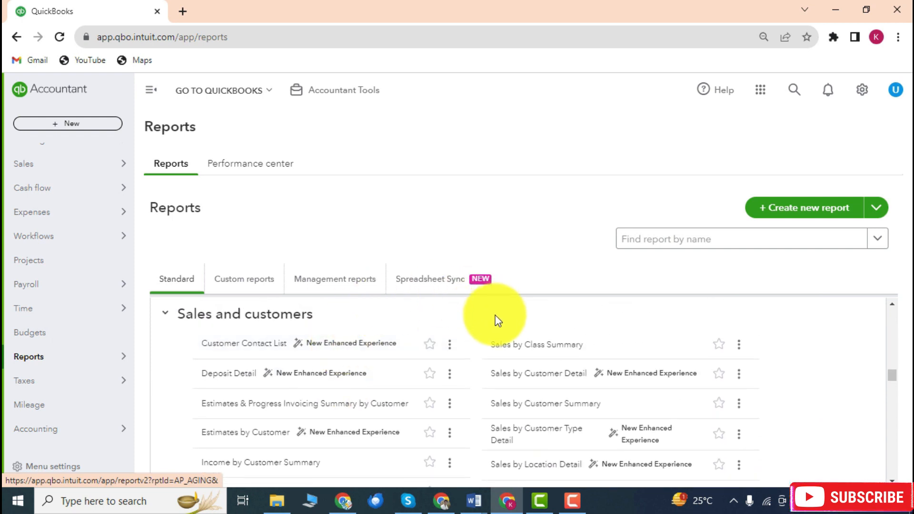
Open the Management reports list and look over the Company Overview, Sales Performance and Expenses Performance reports
left_click(333, 280)
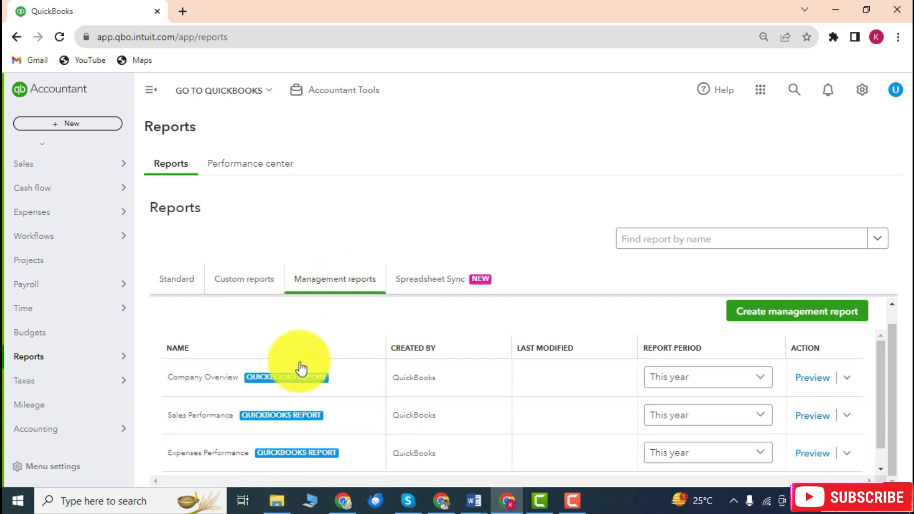
scroll(253, 424, "down", 1)
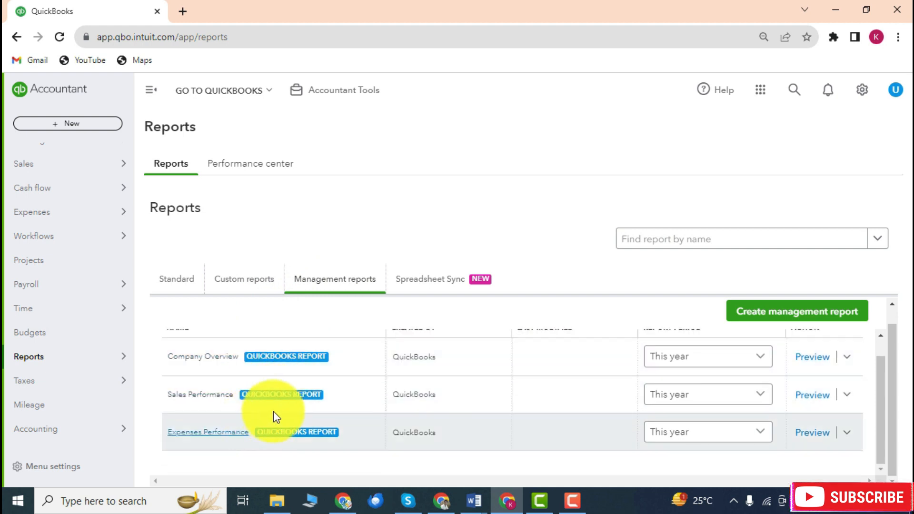
scroll(371, 376, "up", 1)
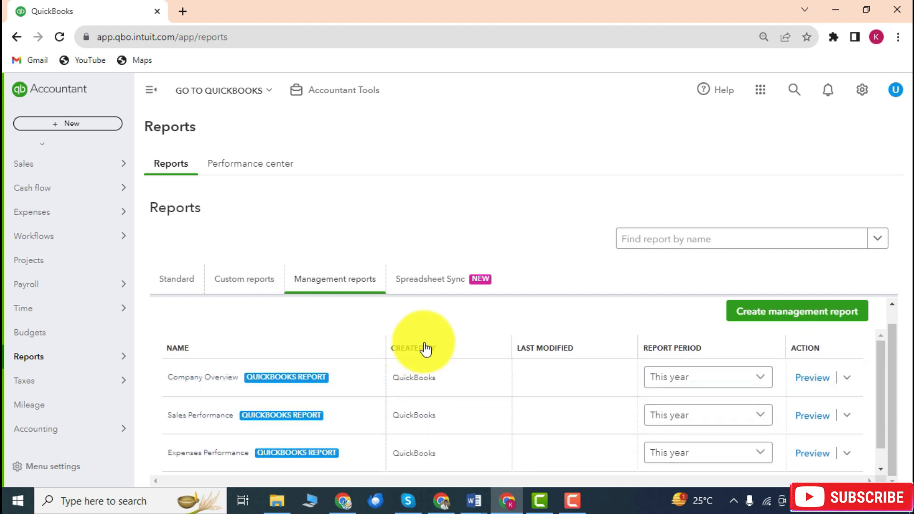